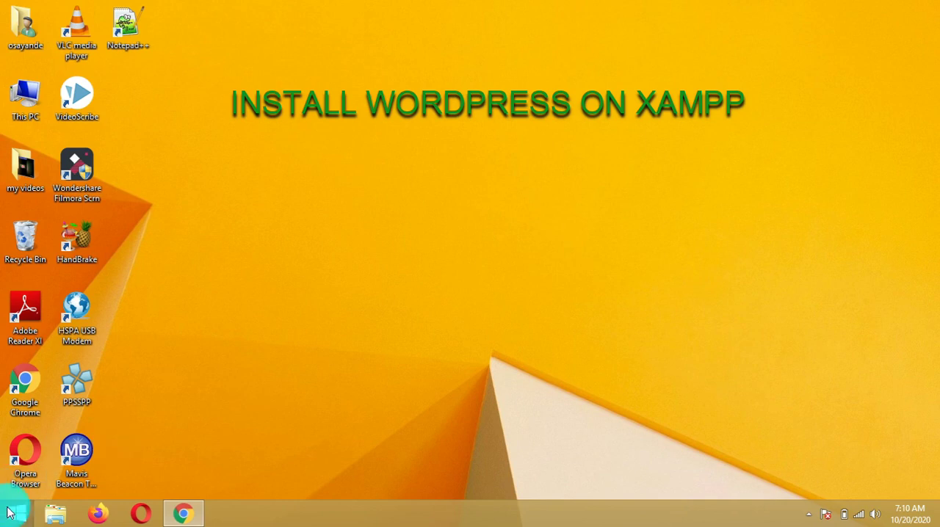
# Open the WordPress.org download page in the browser to reach the Download WordPress 5.5.1 button
pyautogui.write('xamp')
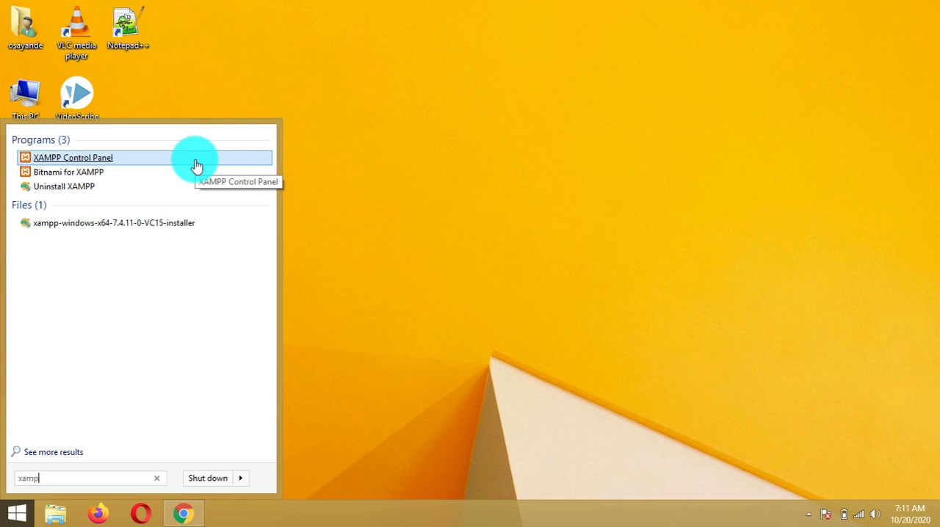
pyautogui.click(336, 140)
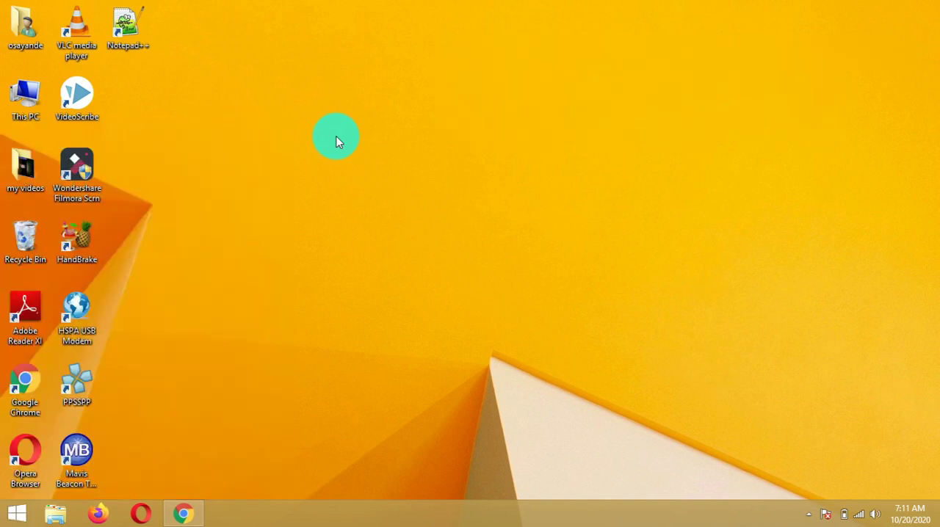
pyautogui.click(191, 518)
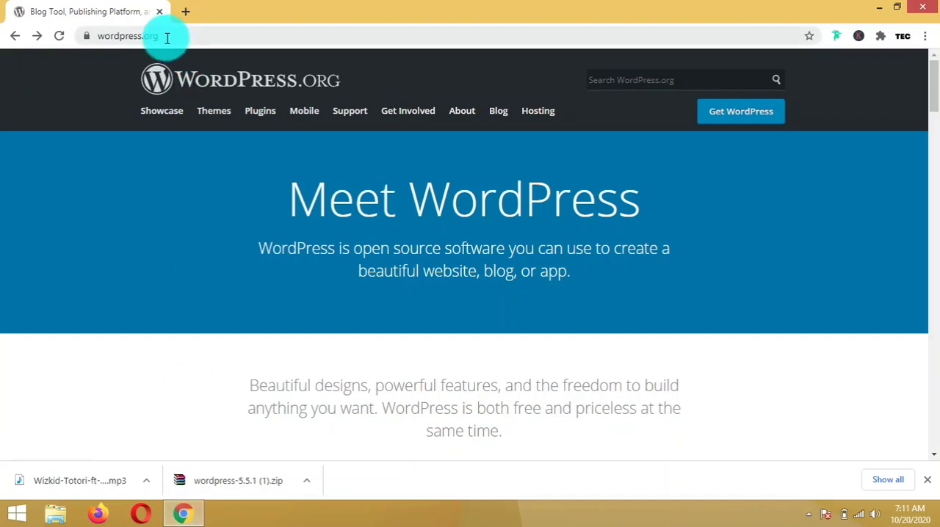
pyautogui.click(141, 36)
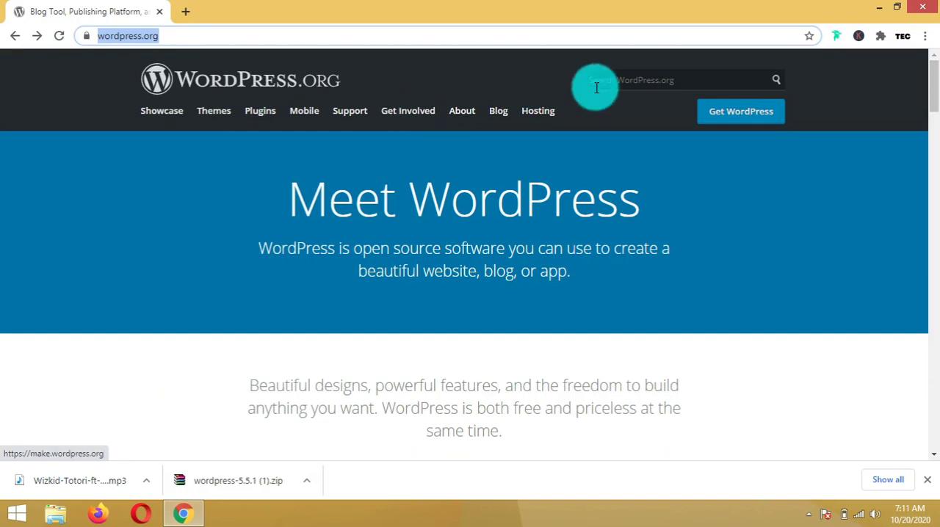
pyautogui.click(742, 116)
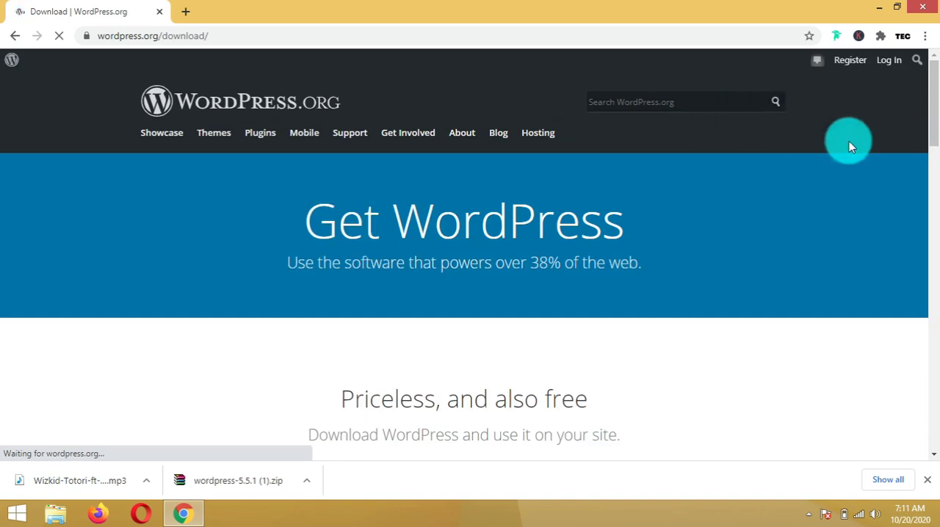
pyautogui.scroll(-3, 894, 134)
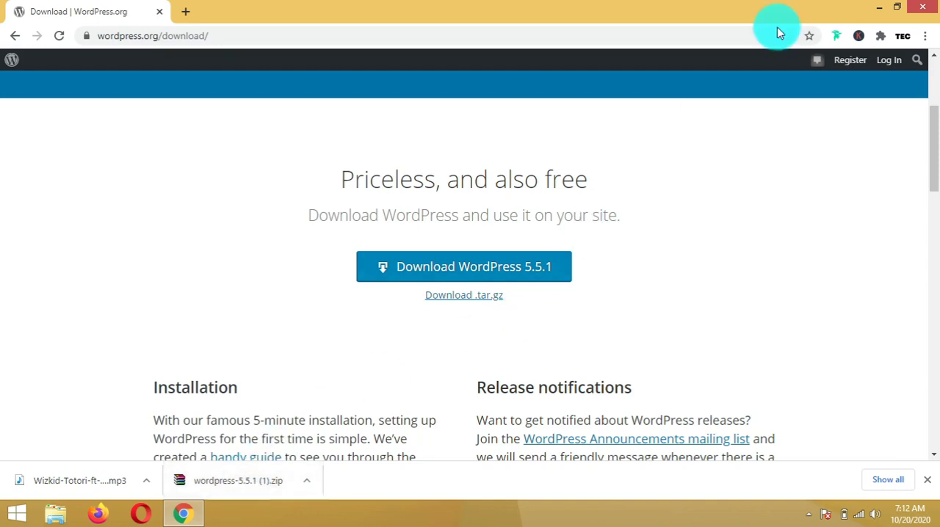
# Open a new browser tab and launch the XAMPP Control Panel from the Start search
pyautogui.click(185, 13)
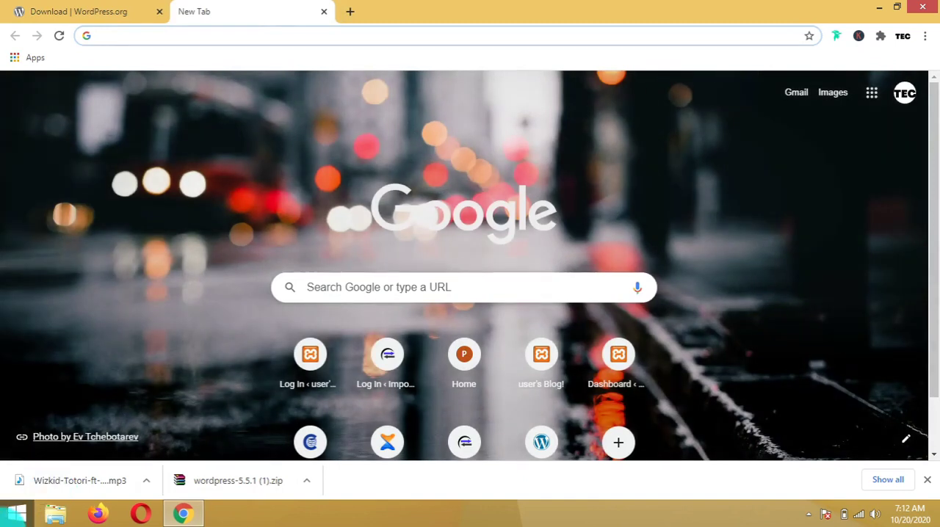
pyautogui.click(3, 524)
pyautogui.write('xampp')
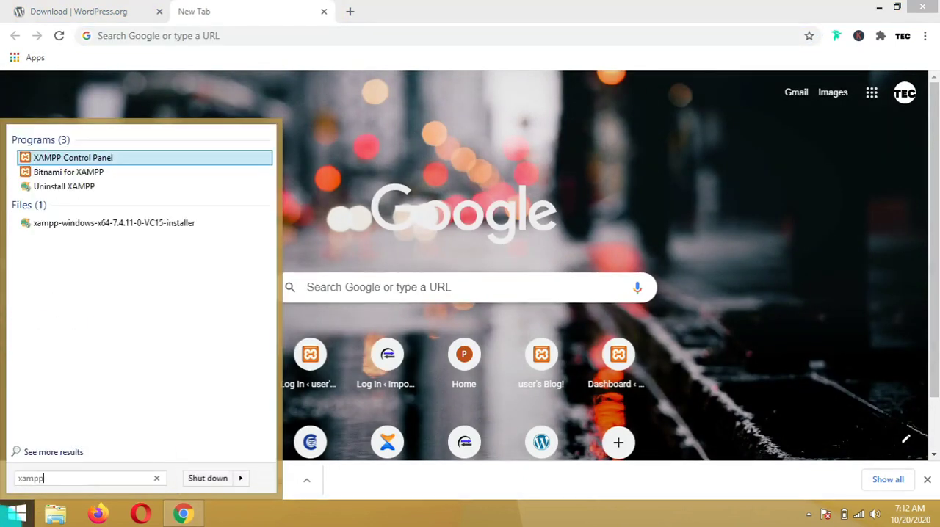
pyautogui.click(52, 159)
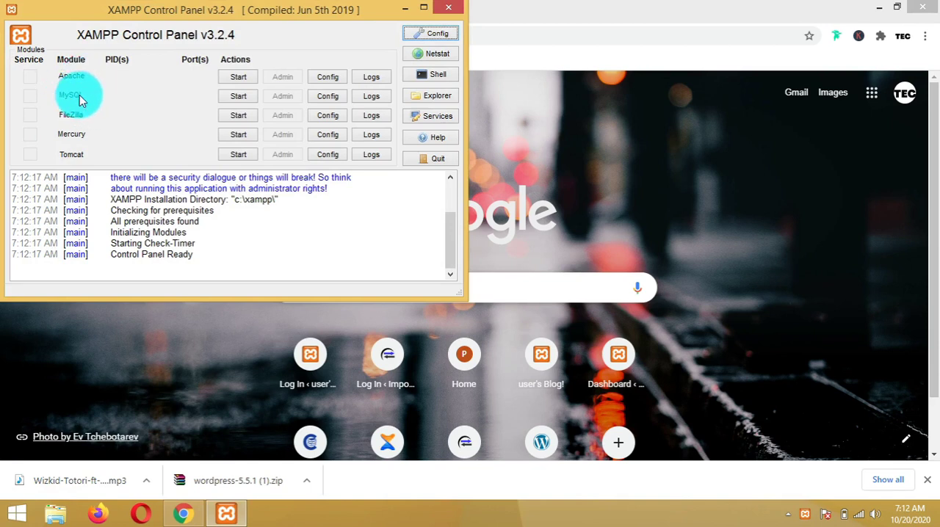
# Start the Apache and MySQL modules in the XAMPP Control Panel and minimize it
pyautogui.click(236, 80)
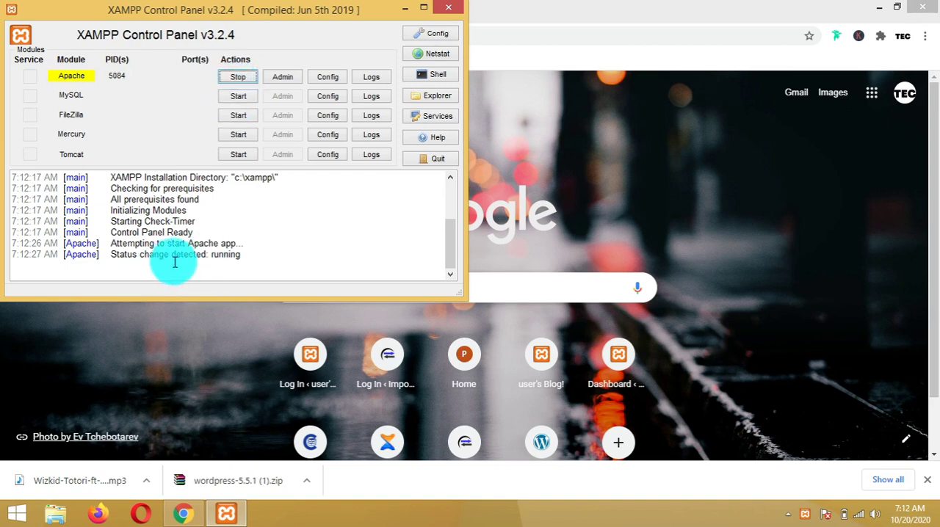
pyautogui.click(244, 98)
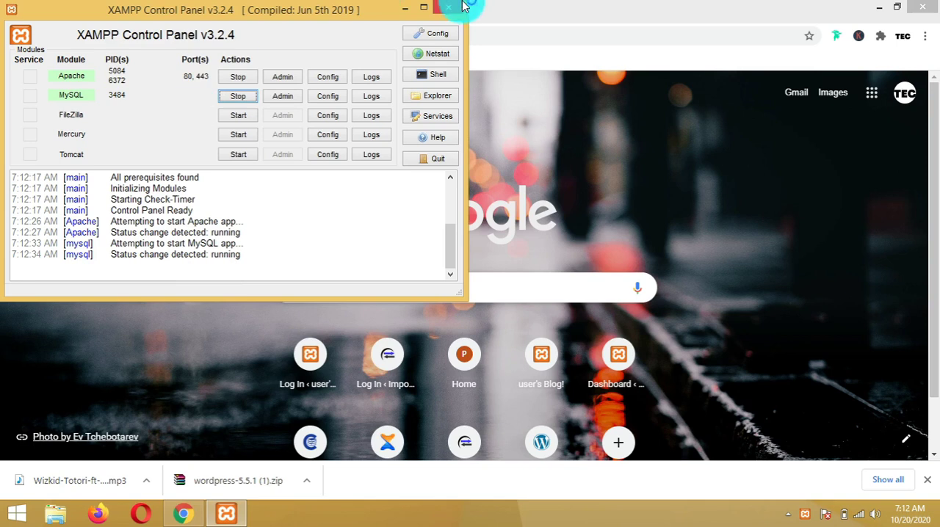
pyautogui.click(410, 8)
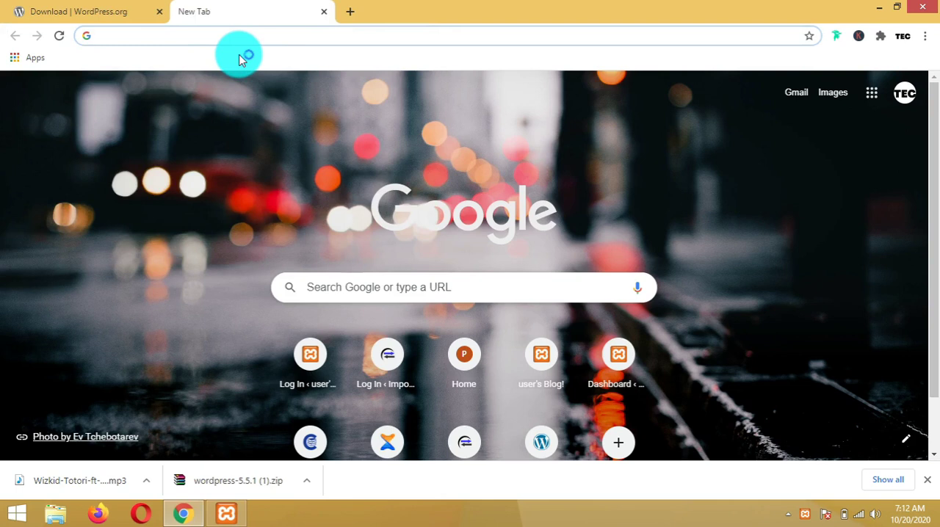
# Load localhost in the new tab to open the XAMPP welcome dashboard
pyautogui.write('local')
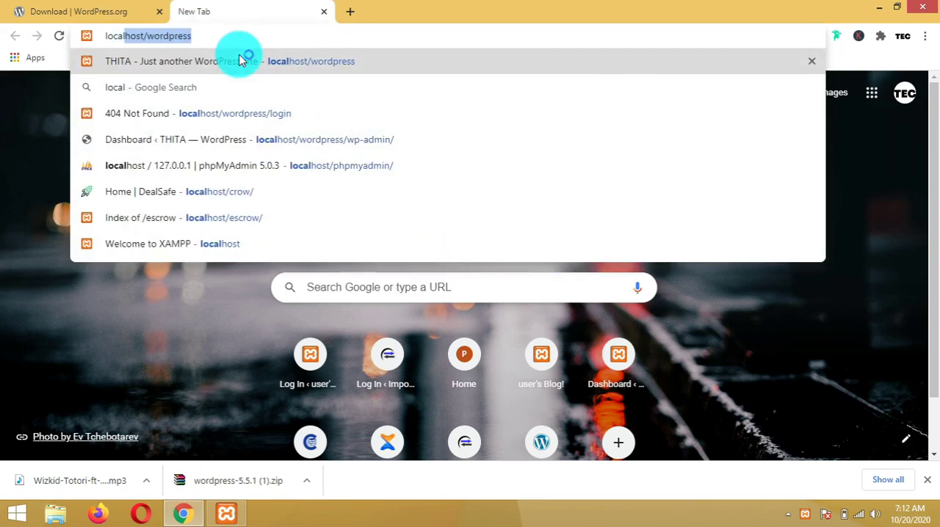
pyautogui.write('host')
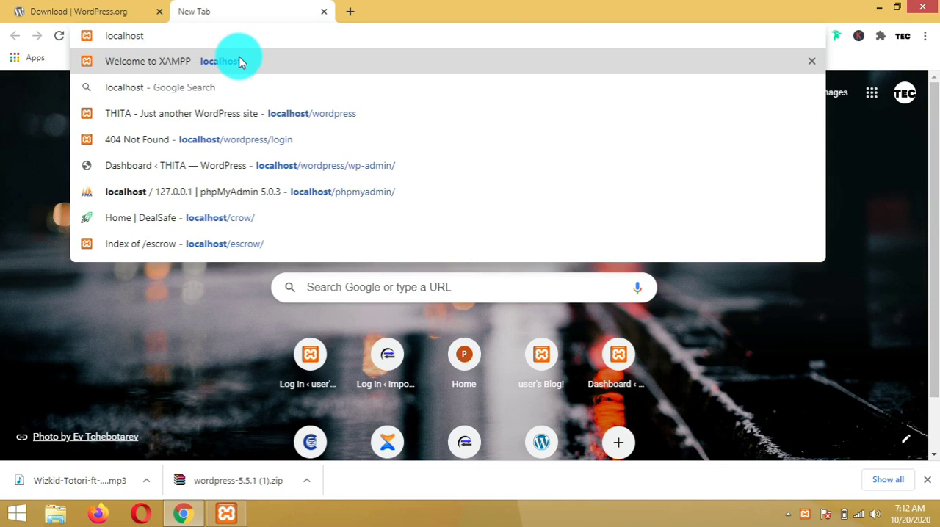
pyautogui.click(242, 62)
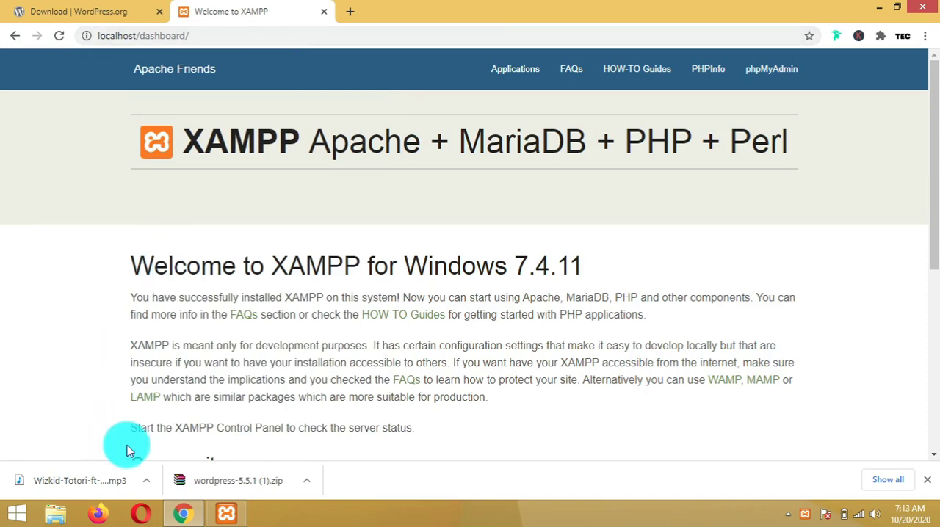
# Open the htdocs folder inside C:\xampp in File Explorer
pyautogui.click(58, 516)
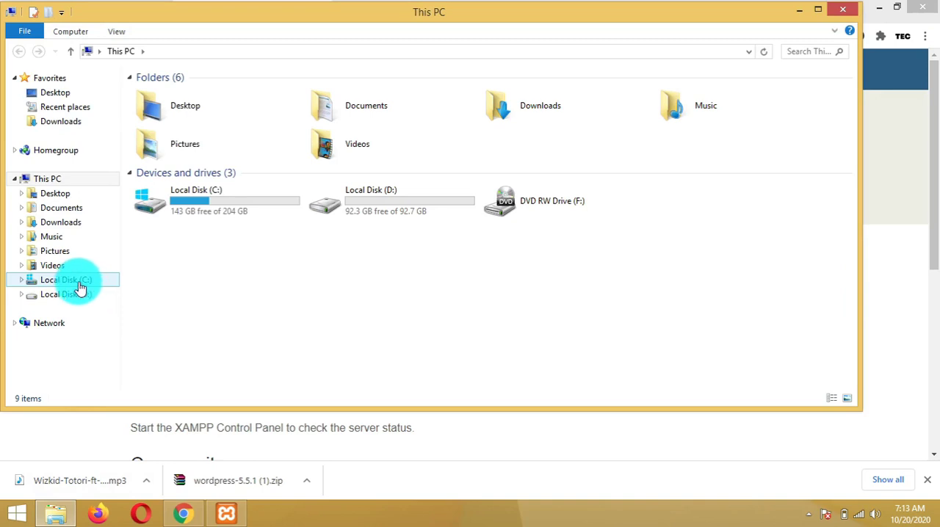
pyautogui.click(80, 288)
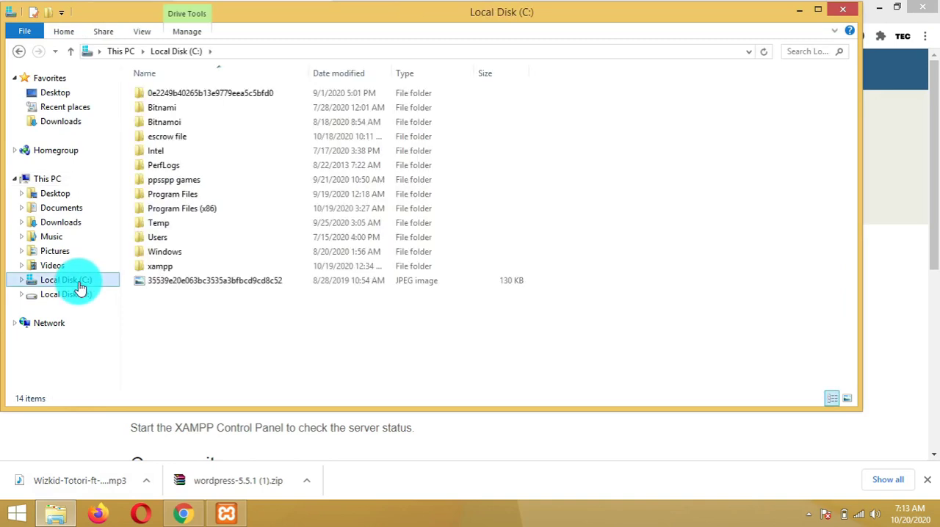
pyautogui.doubleClick(170, 268)
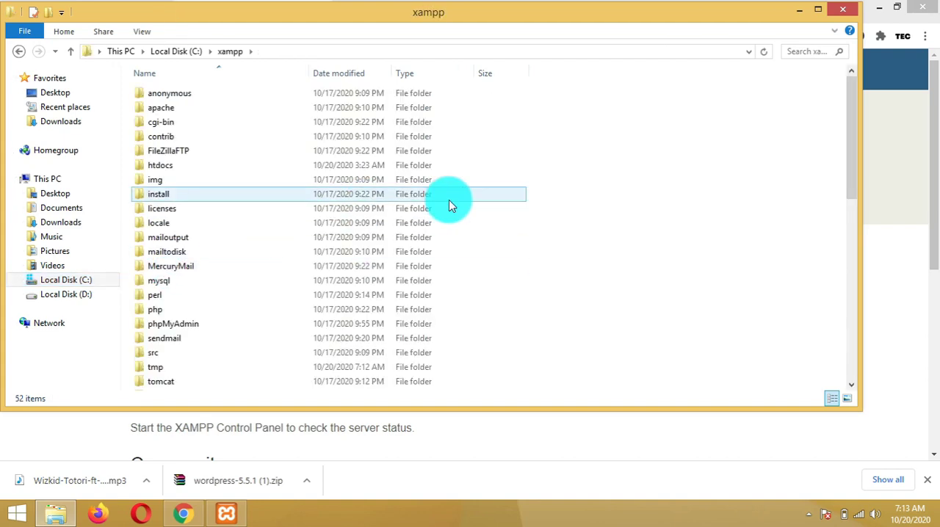
pyautogui.click(229, 170)
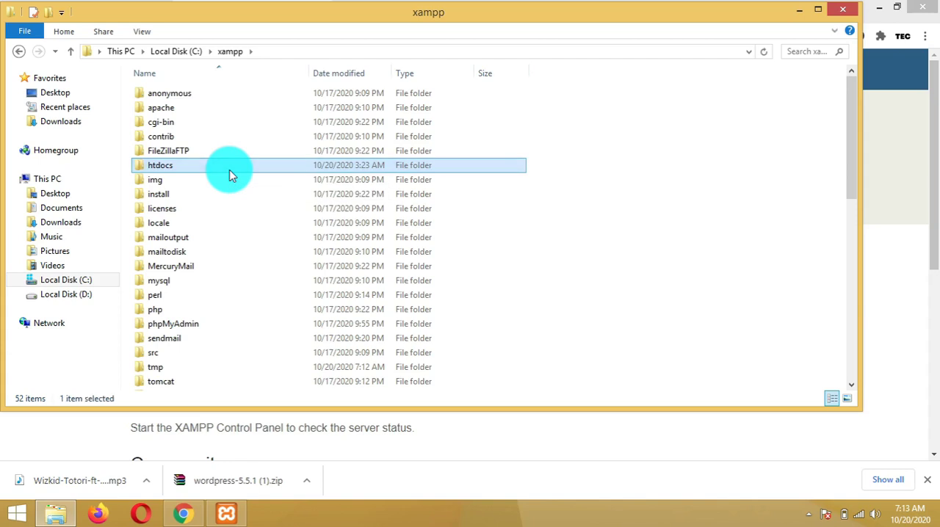
pyautogui.doubleClick(229, 170)
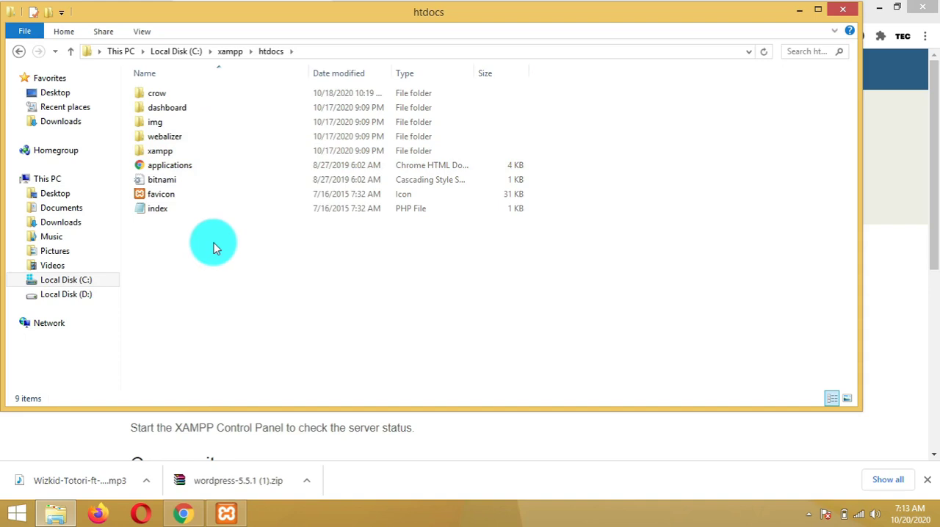
pyautogui.click(174, 112)
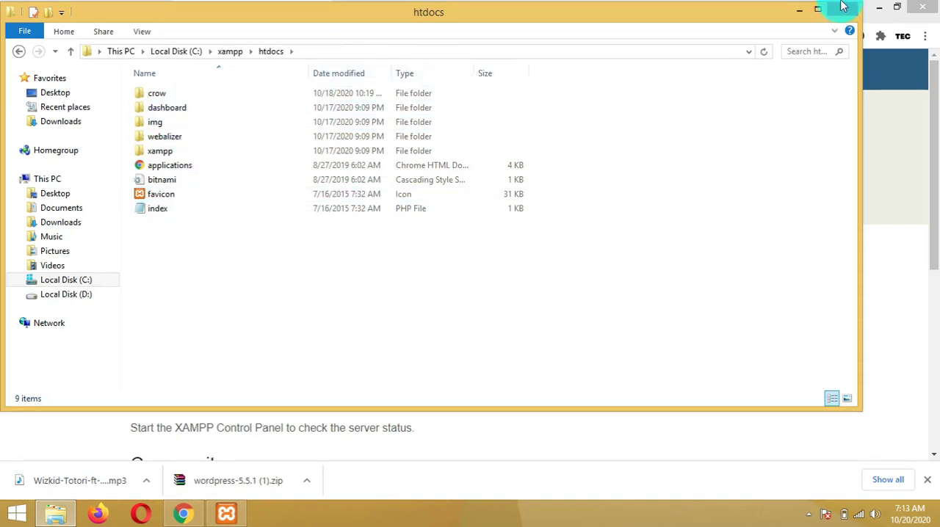
pyautogui.click(797, 11)
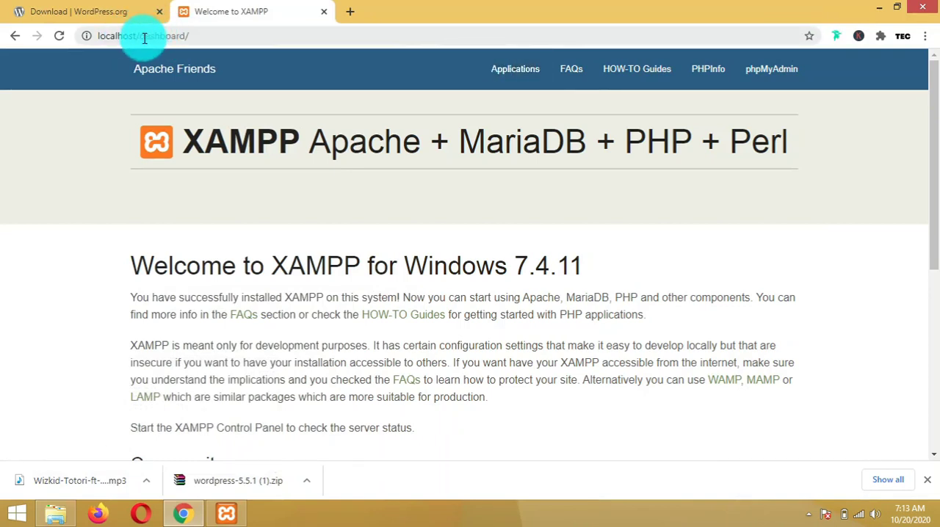
pyautogui.click(57, 514)
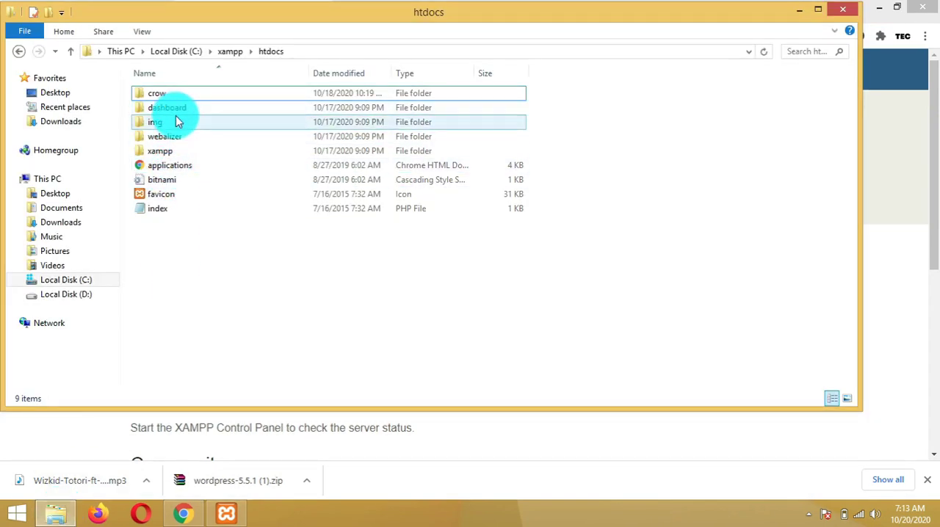
# Create a new folder named wp inside htdocs
pyautogui.rightClick(167, 242)
pyautogui.moveTo(227, 391)
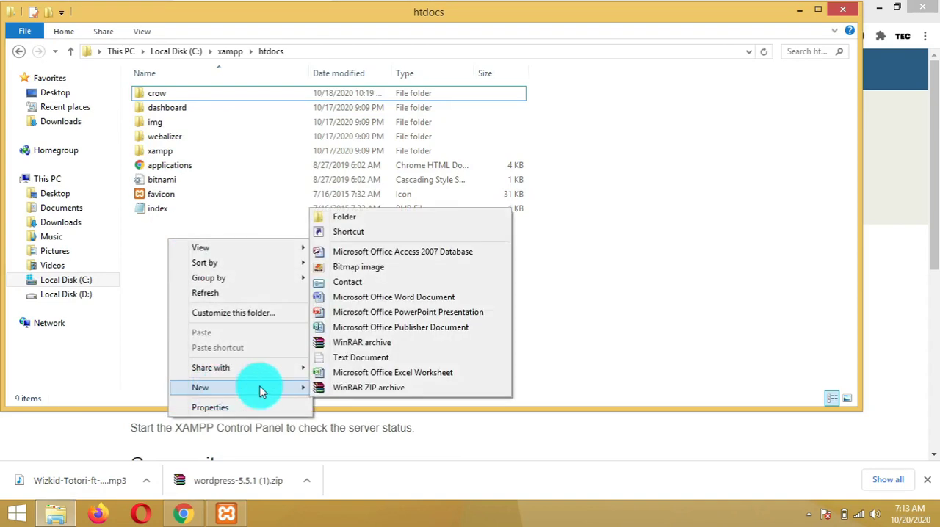
pyautogui.click(369, 219)
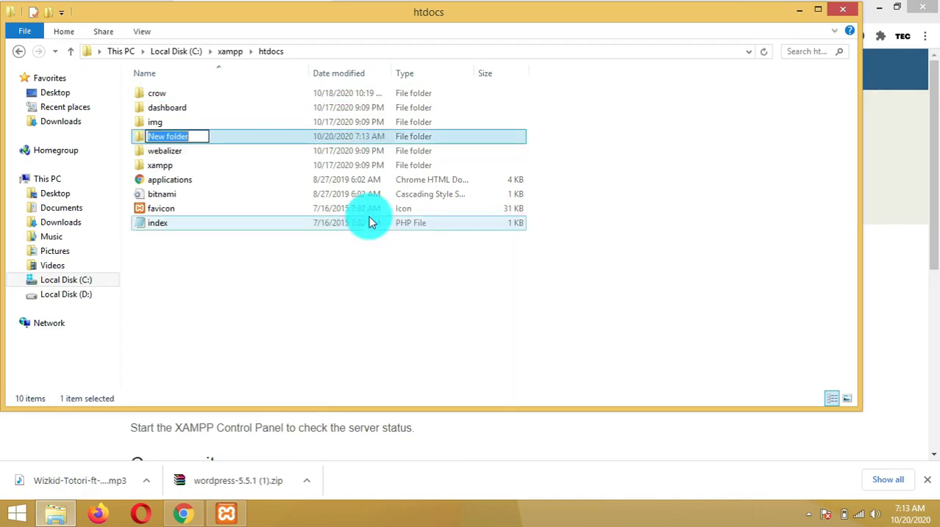
pyautogui.write('wp')
pyautogui.click(263, 279)
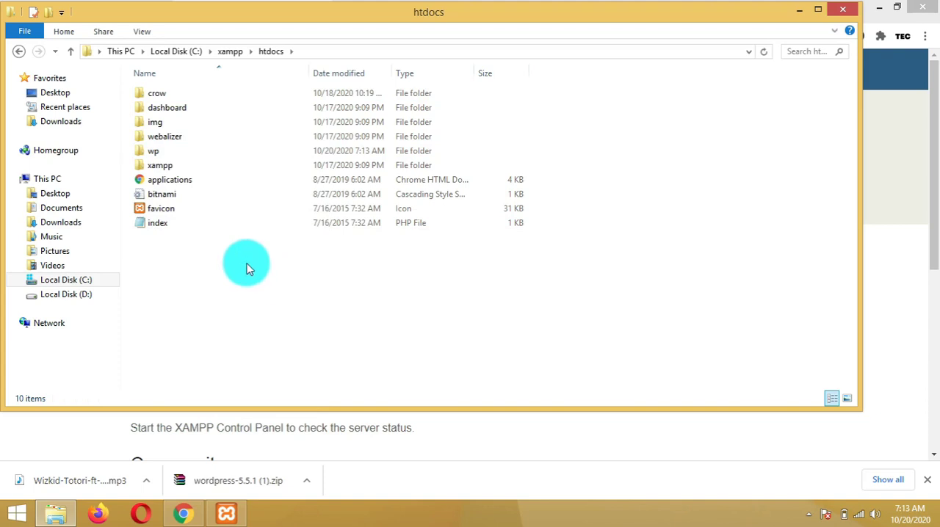
# Open the new wp folder
pyautogui.moveTo(211, 265); pyautogui.dragTo(182, 339)
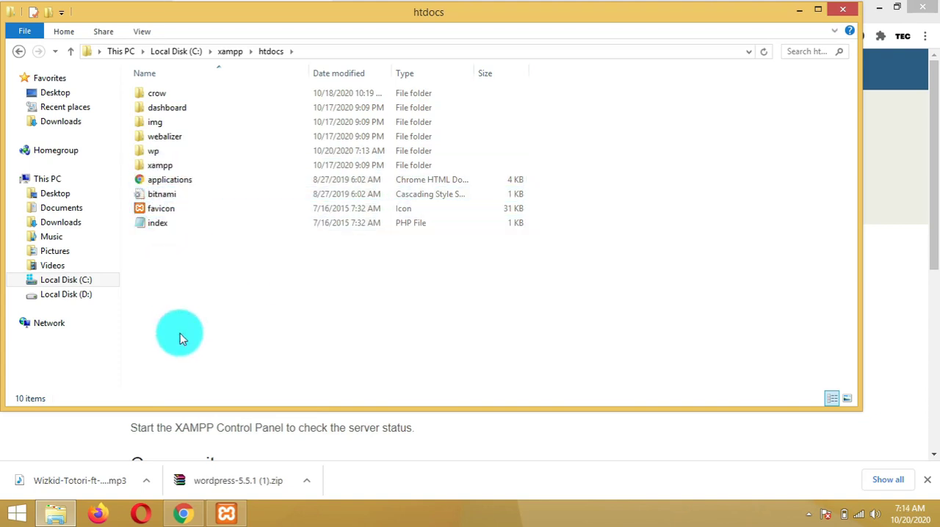
pyautogui.click(154, 155)
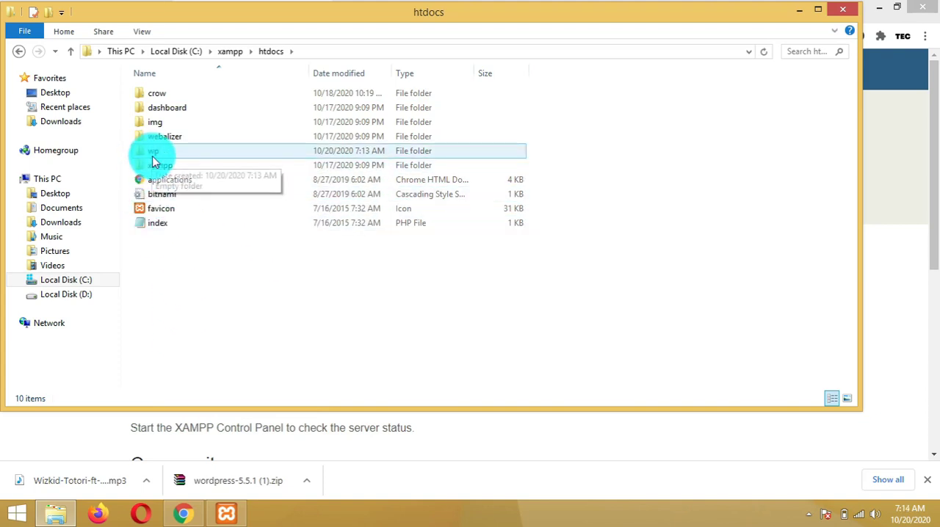
pyautogui.doubleClick(152, 156)
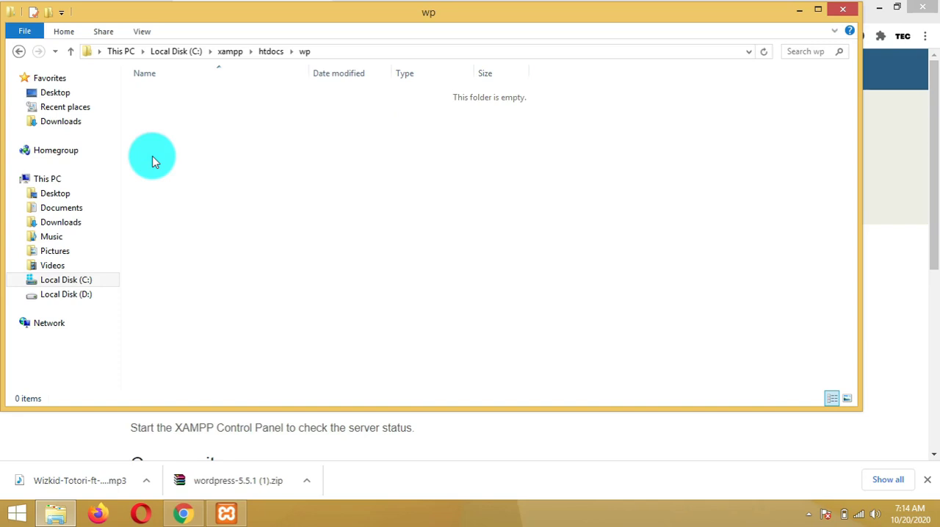
# Copy the wordpress-5.5.1 zip archive from the Downloads folder
pyautogui.click(61, 223)
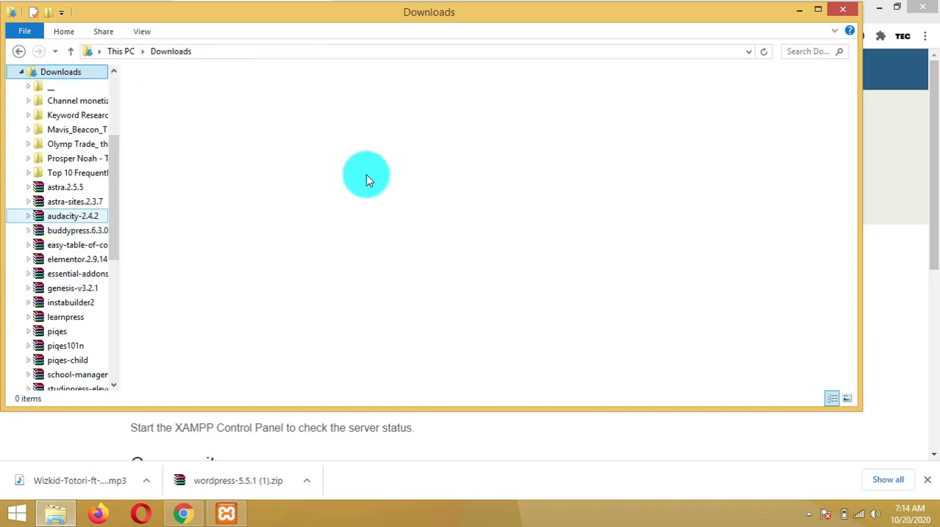
pyautogui.moveTo(851, 101); pyautogui.dragTo(866, 336)
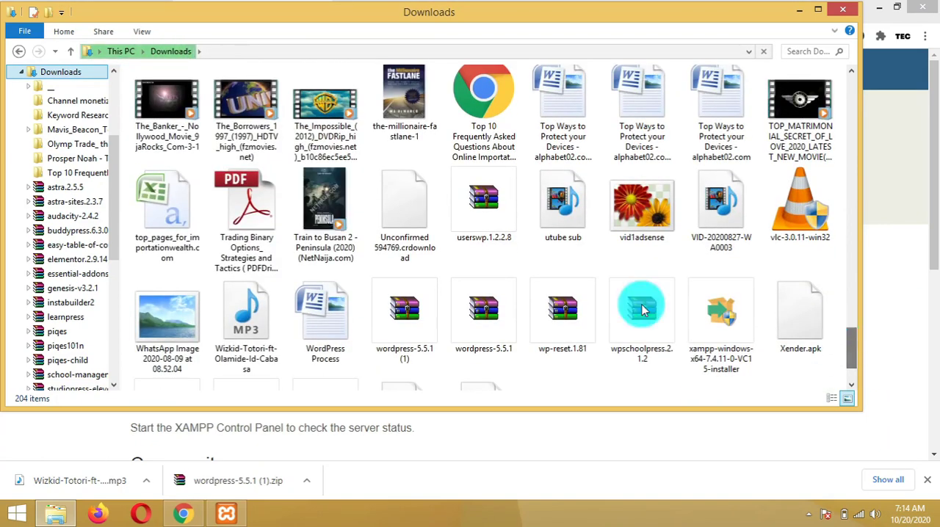
pyautogui.click(461, 346)
pyautogui.rightClick(461, 346)
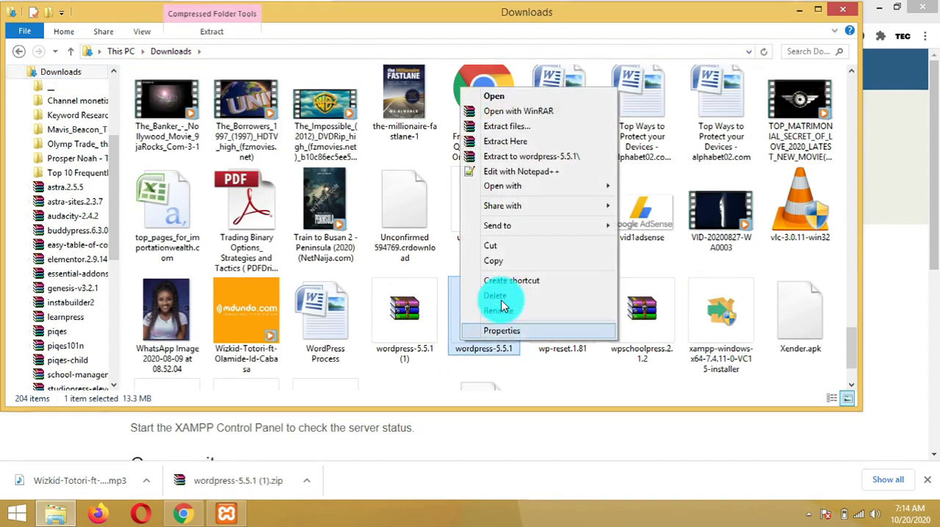
pyautogui.click(514, 261)
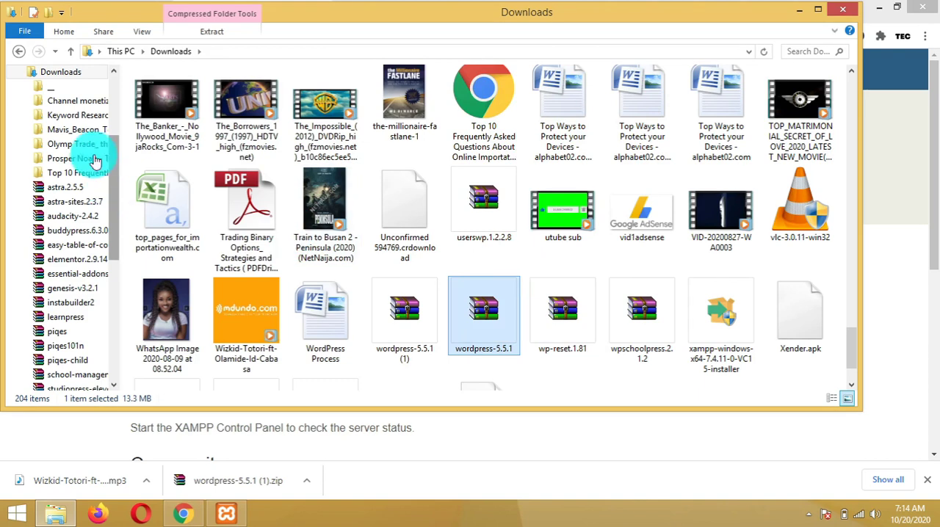
# Return to htdocs and open the empty wp folder
pyautogui.click(19, 51)
pyautogui.click(19, 52)
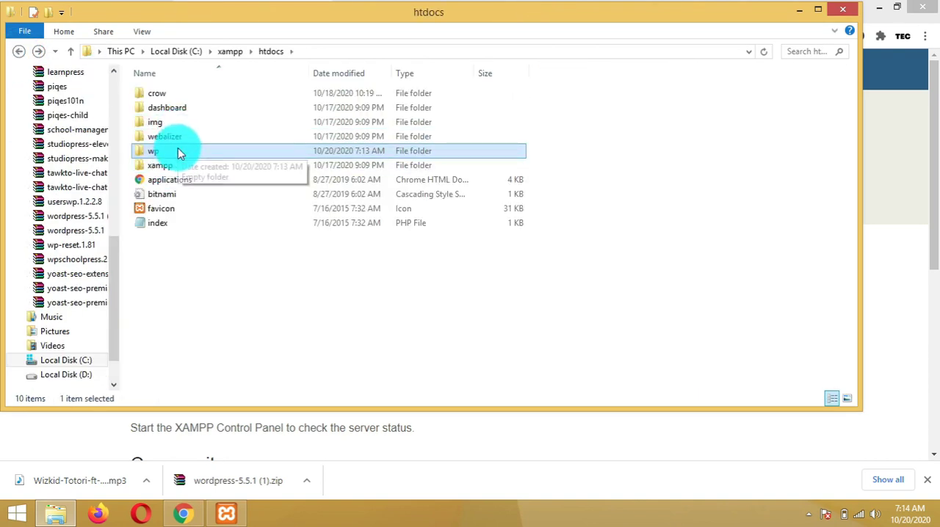
pyautogui.doubleClick(178, 152)
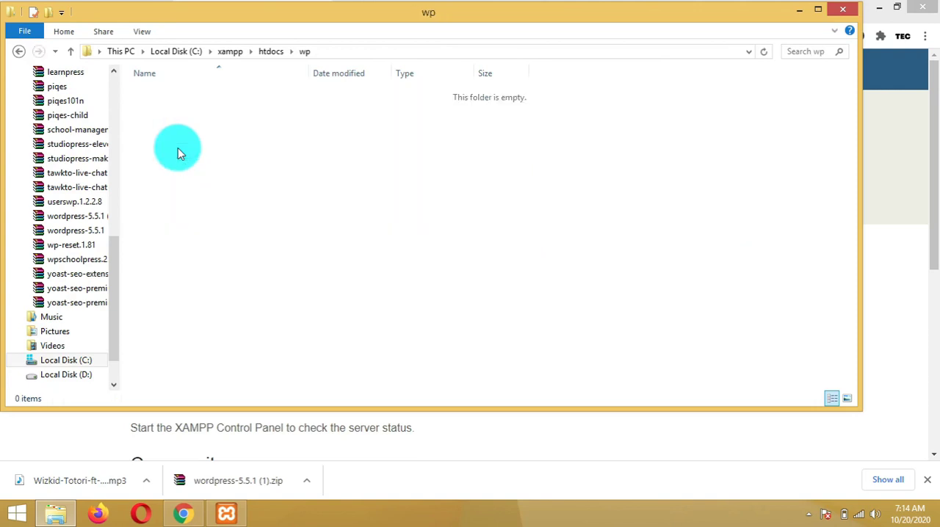
# Paste the wordpress-5.5.1 zip archive into the wp folder and extract it there
pyautogui.hotkey('ctrl', 'v')
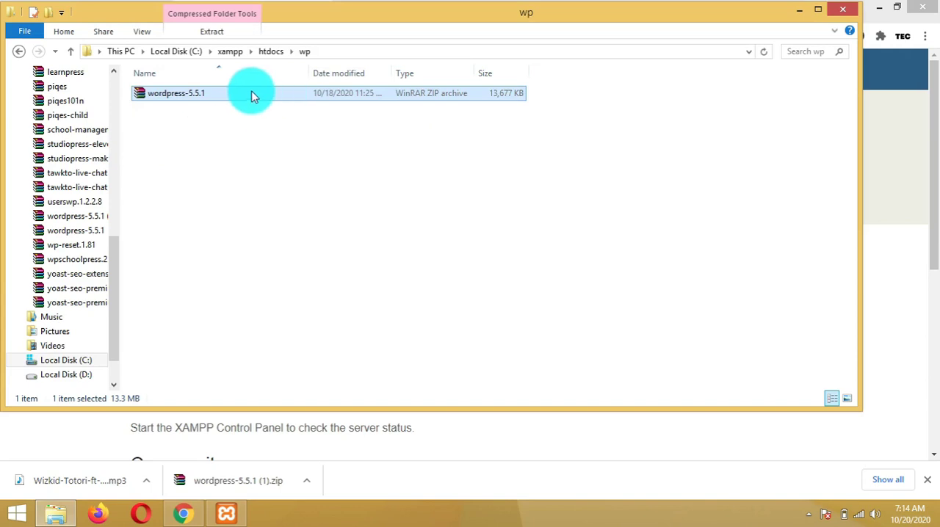
pyautogui.click(243, 126)
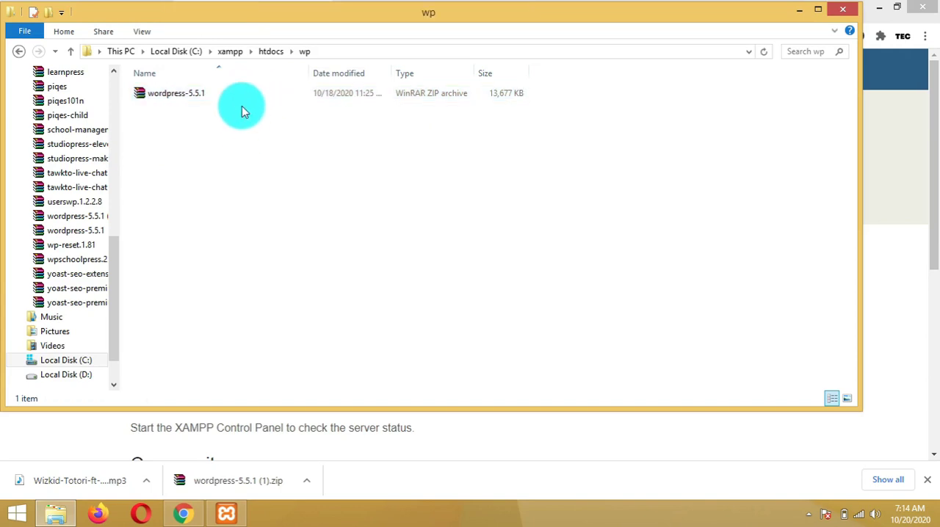
pyautogui.click(242, 95)
pyautogui.rightClick(242, 97)
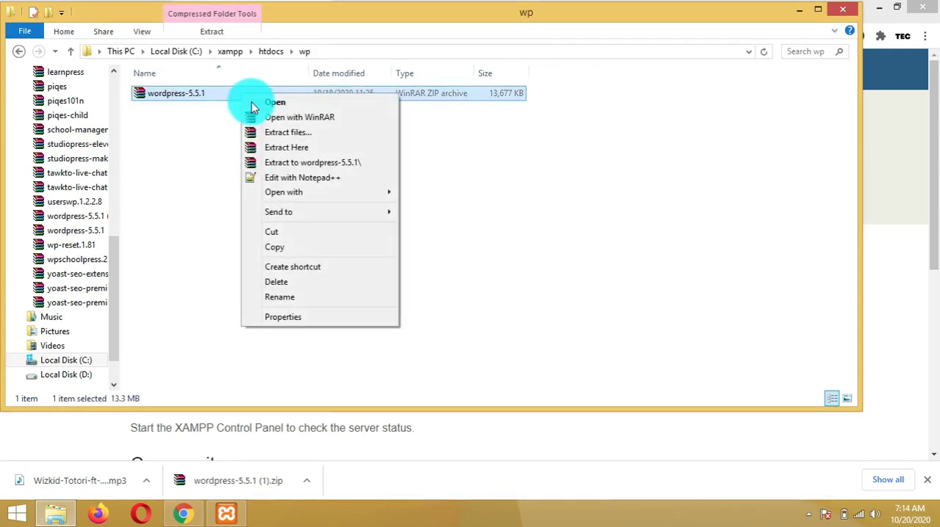
pyautogui.click(270, 150)
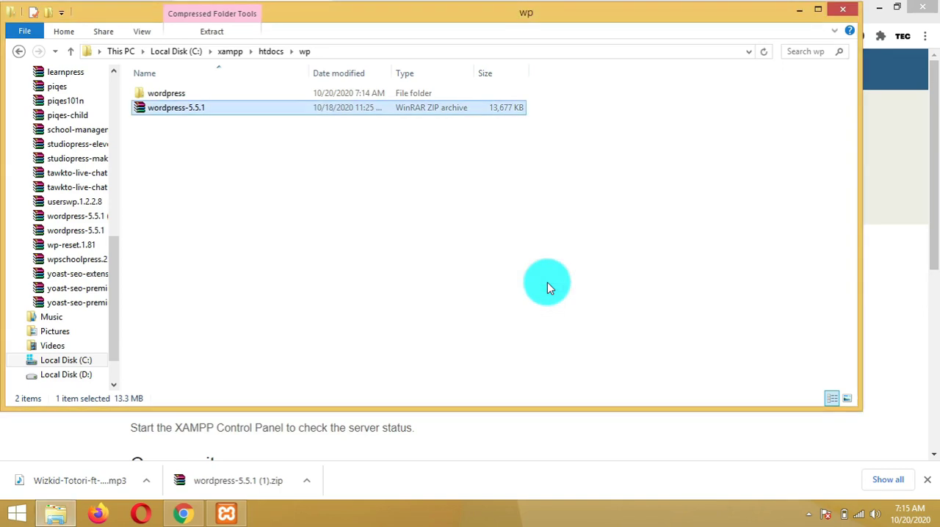
# Delete the wordpress-5.5.1 zip archive from the wp folder
pyautogui.rightClick(174, 112)
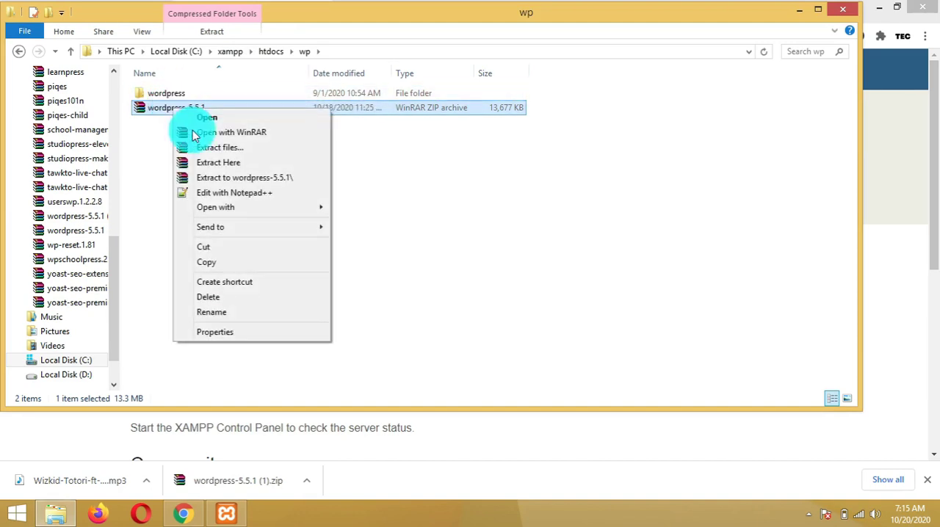
pyautogui.click(234, 301)
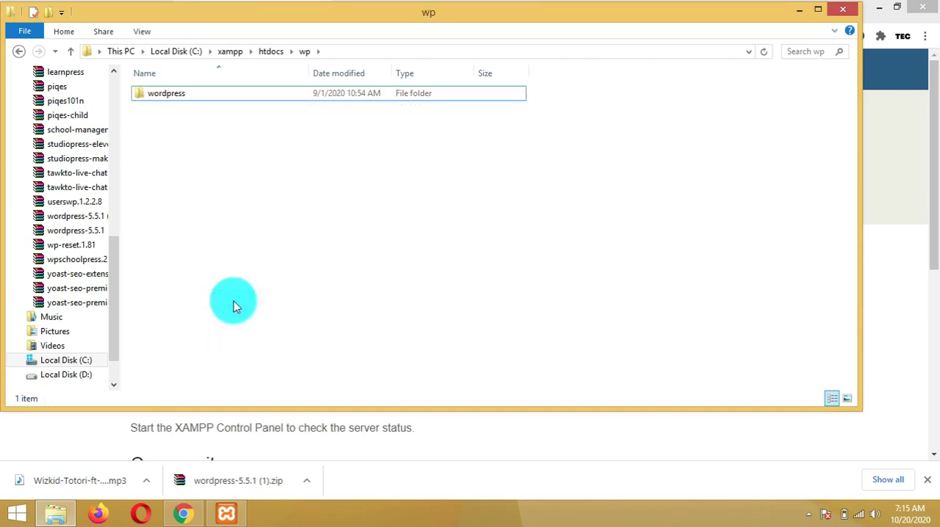
# Copy all files from the extracted wordpress folder and paste them directly into the wp folder
pyautogui.click(247, 96)
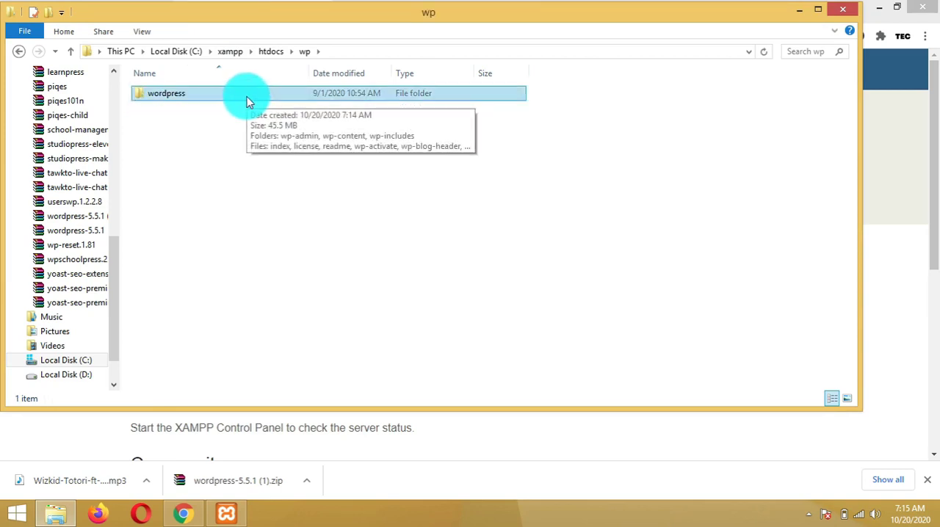
pyautogui.doubleClick(247, 96)
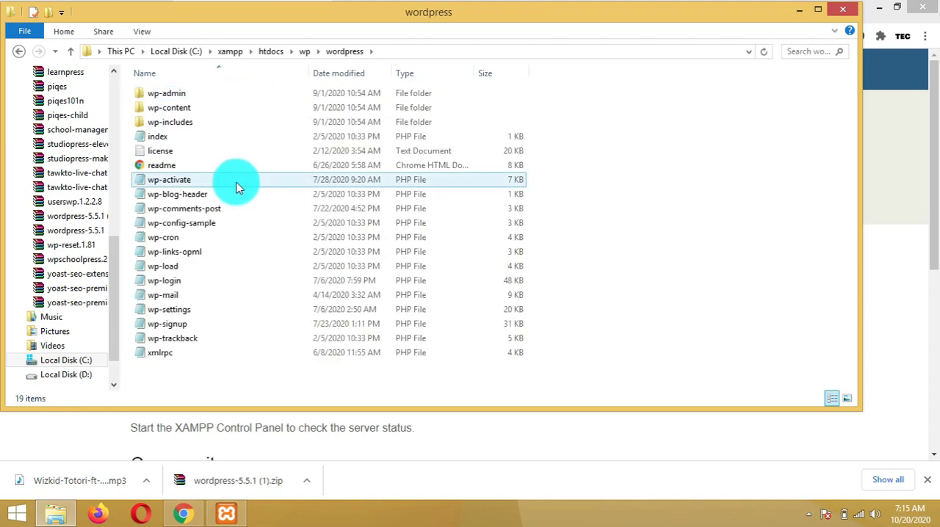
pyautogui.hotkey('ctrl', 'a')
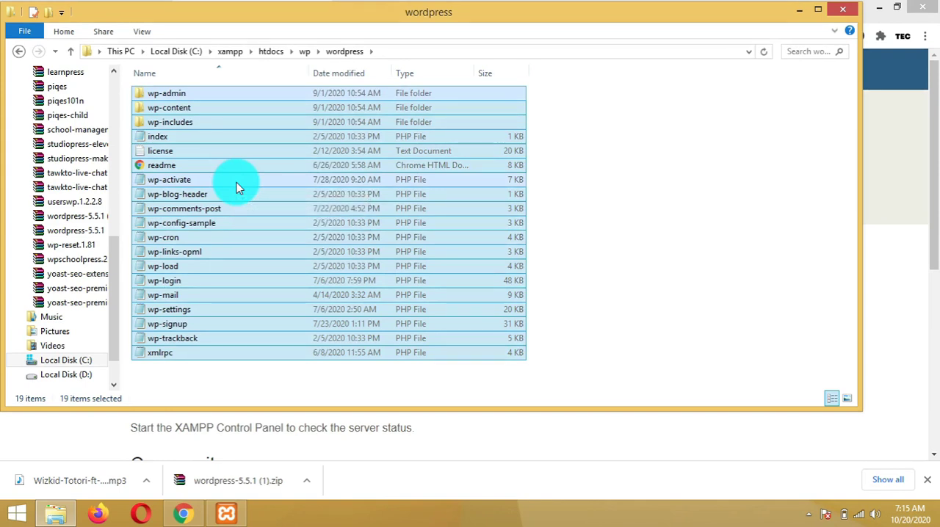
pyautogui.click(20, 51)
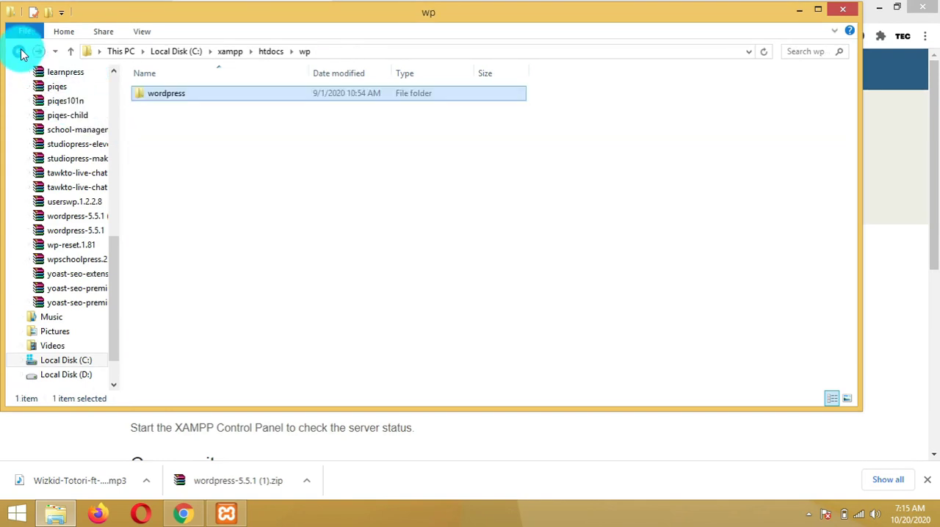
pyautogui.click(206, 132)
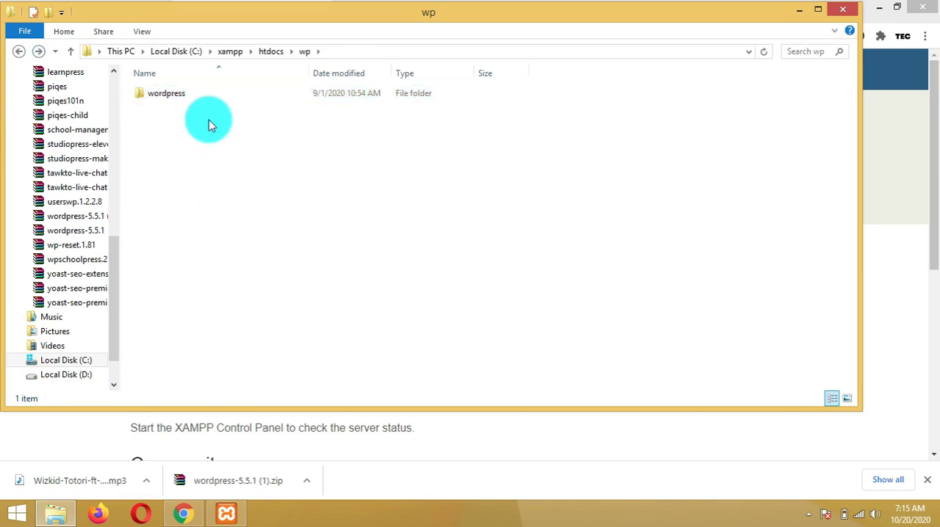
pyautogui.click(208, 95)
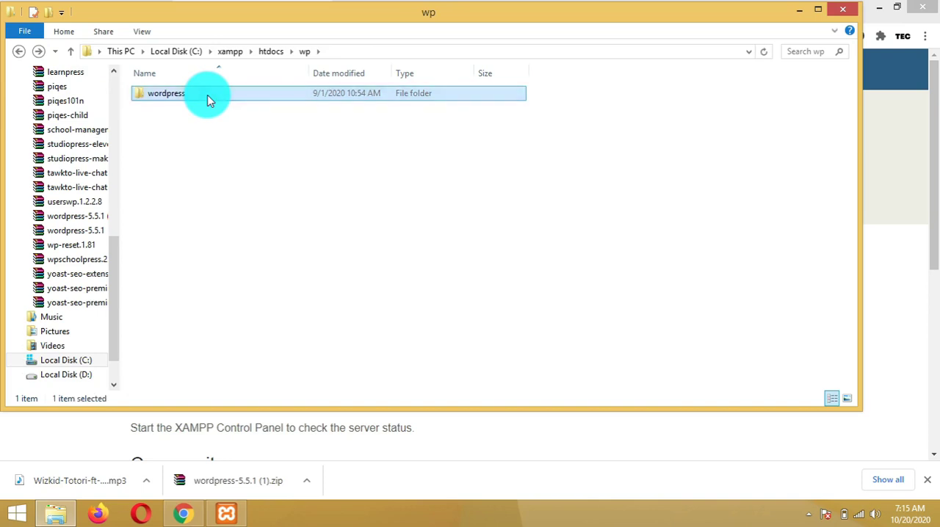
pyautogui.doubleClick(207, 94)
pyautogui.hotkey('ctrl', 'a')
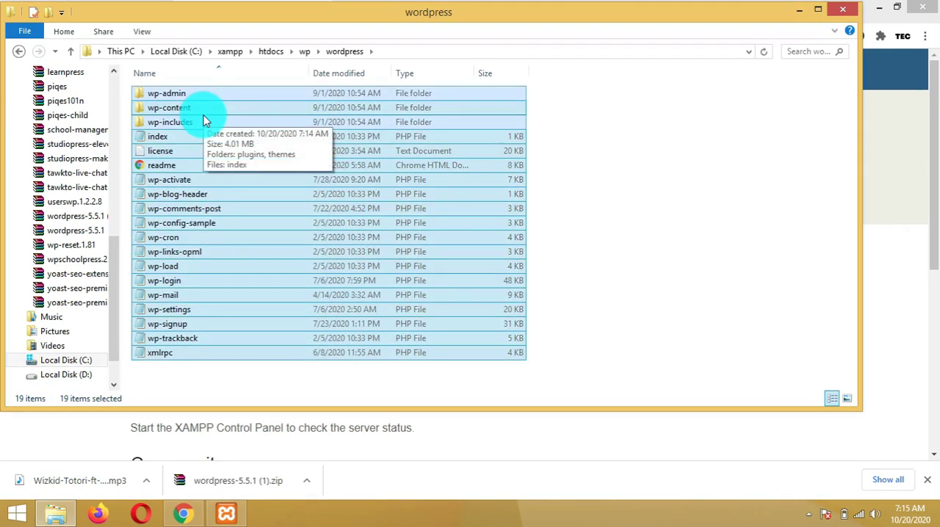
pyautogui.click(20, 52)
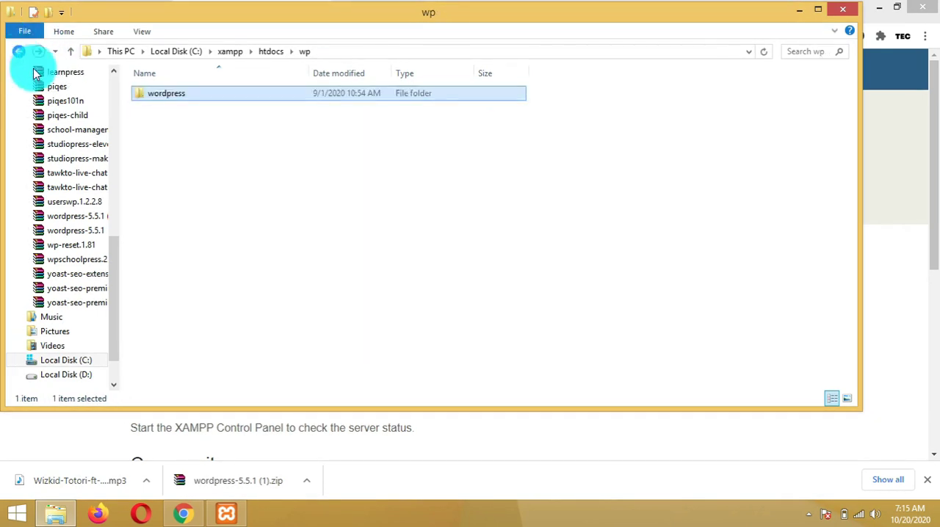
pyautogui.click(171, 153)
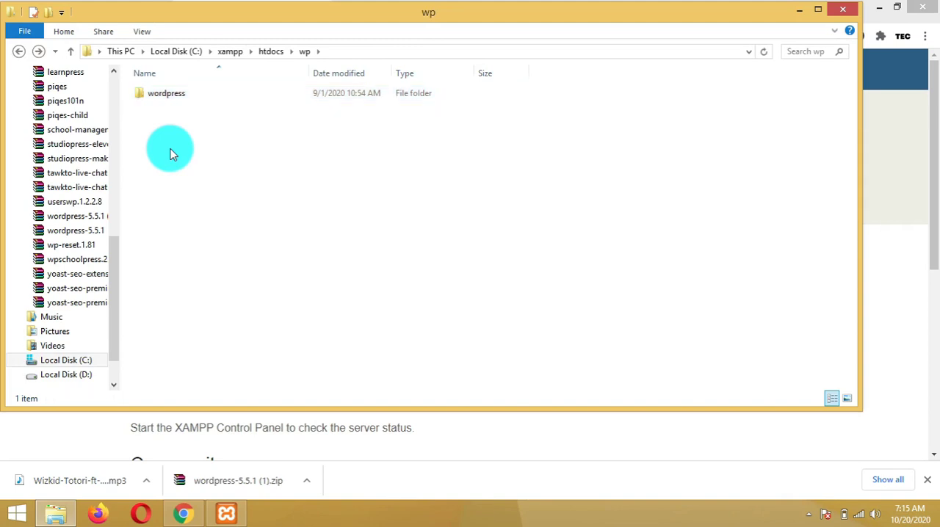
pyautogui.hotkey('ctrl', 'v')
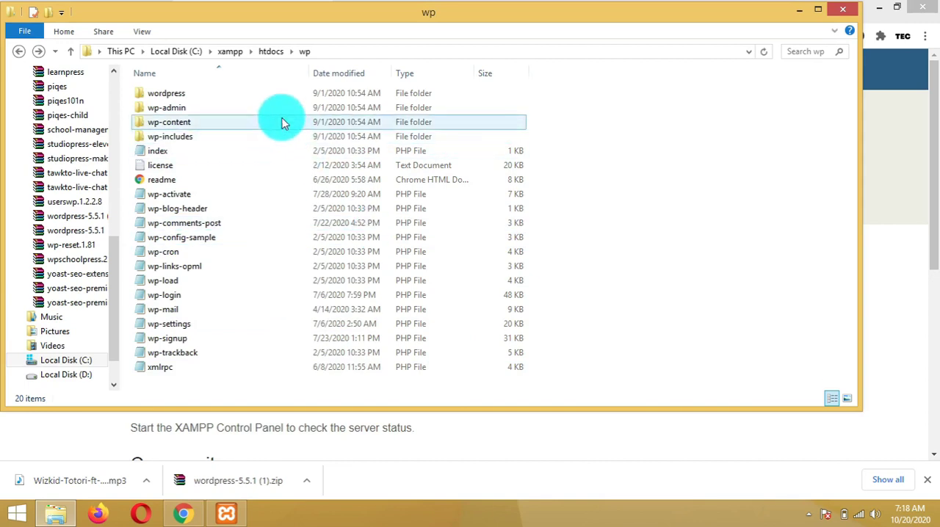
# Delete the now redundant wordpress subfolder from the wp folder
pyautogui.click(226, 96)
pyautogui.rightClick(226, 97)
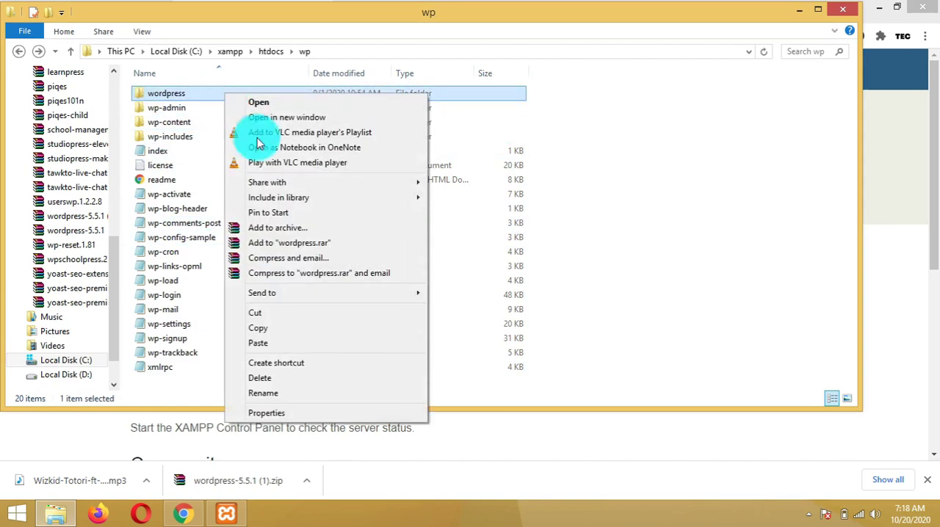
pyautogui.click(354, 383)
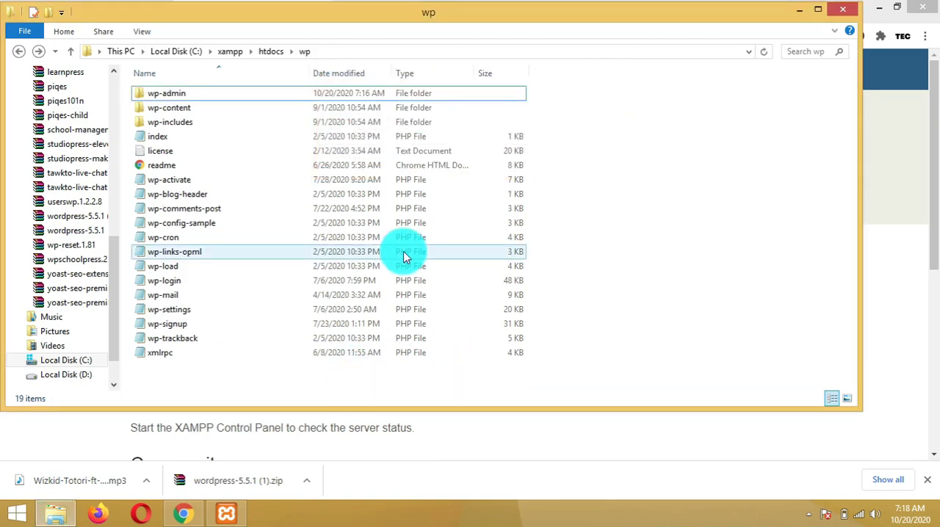
# Minimize the folder window and open localhost/wp in a new browser tab
pyautogui.click(799, 10)
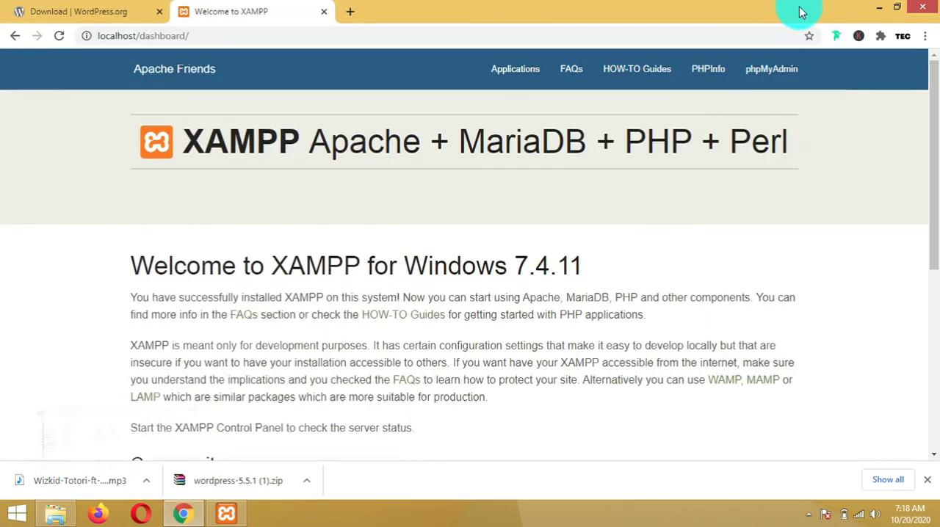
pyautogui.click(356, 12)
pyautogui.write('local')
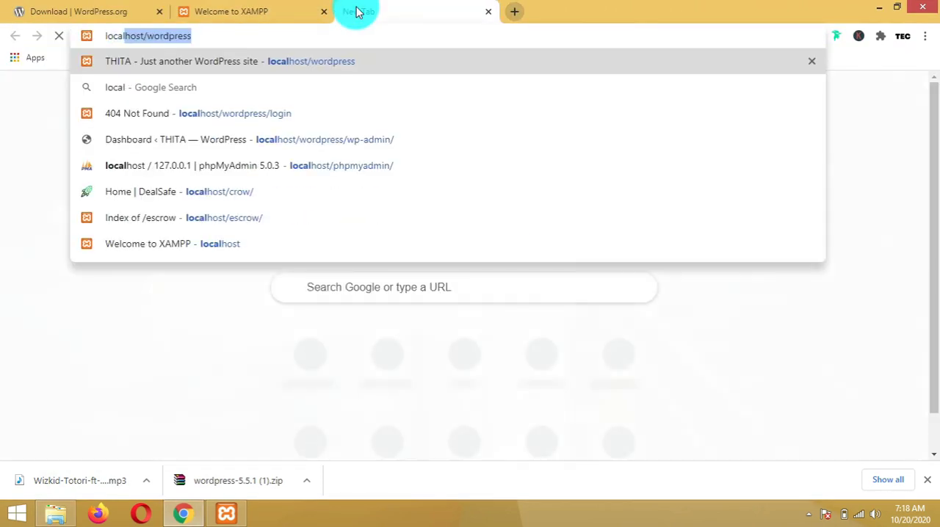
pyautogui.write('host')
pyautogui.press('Delete')
pyautogui.write('/wp')
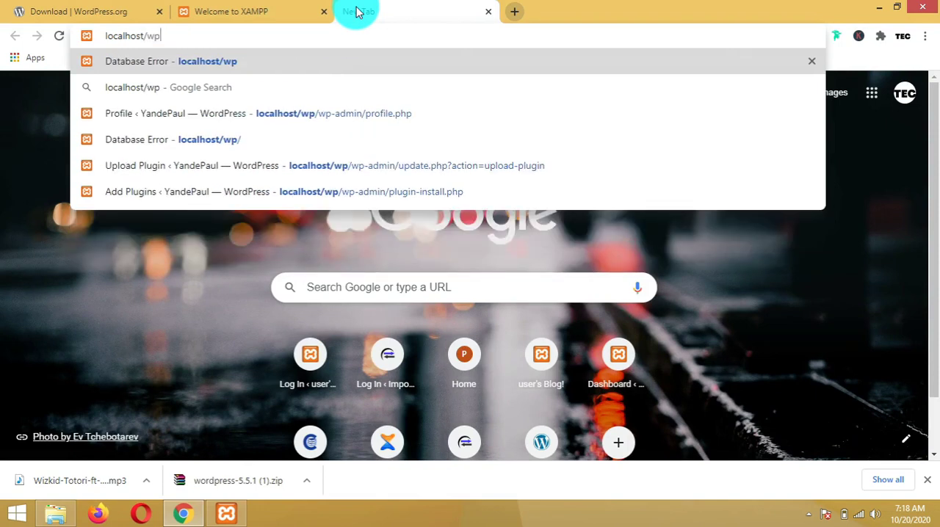
pyautogui.press('Return')
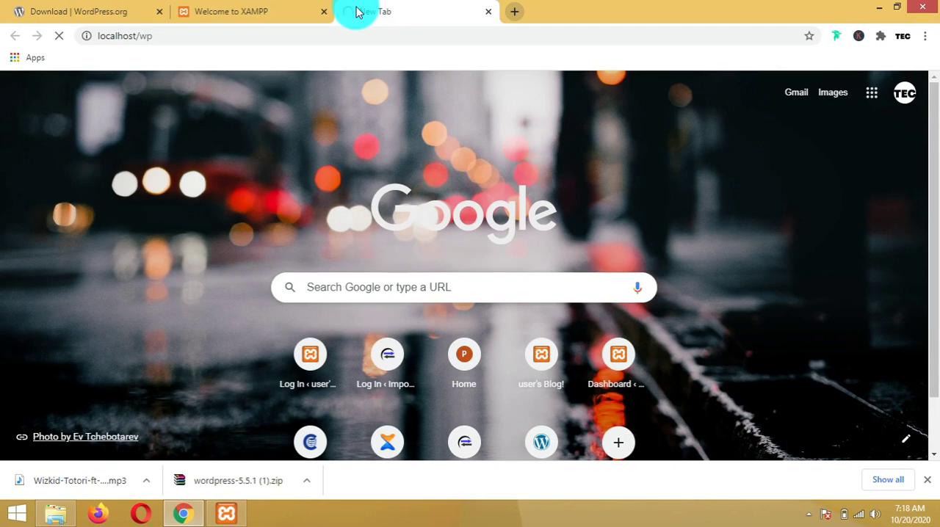
pyautogui.moveTo(230, 514)
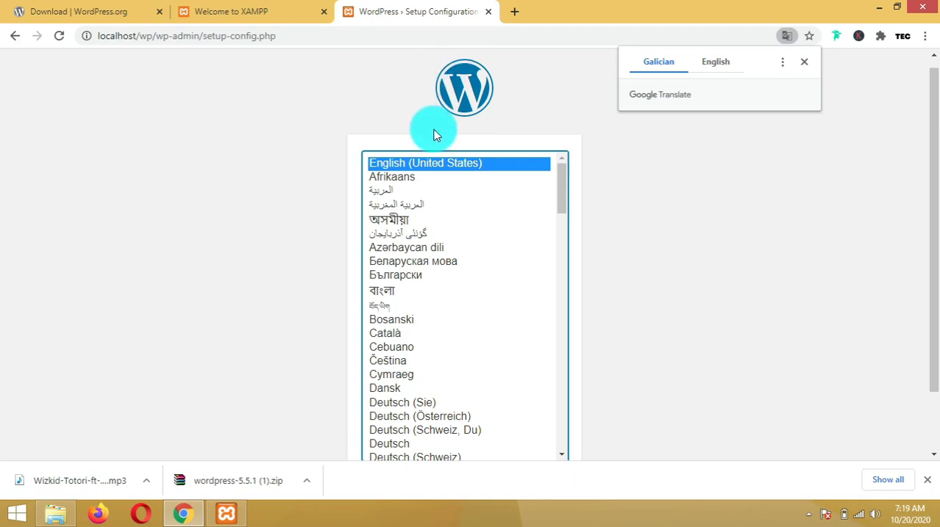
# Keep English (United States) as the setup language and continue the WordPress setup
pyautogui.moveTo(562, 205)
pyautogui.mouseDown()
pyautogui.moveTo(566, 247)
pyautogui.moveTo(570, 188)
pyautogui.mouseUp()
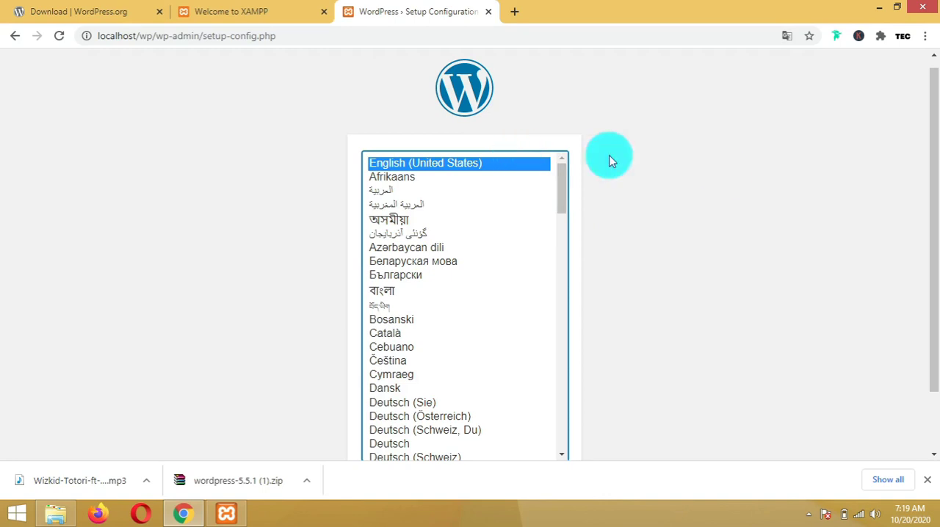
pyautogui.moveTo(929, 115); pyautogui.dragTo(929, 262)
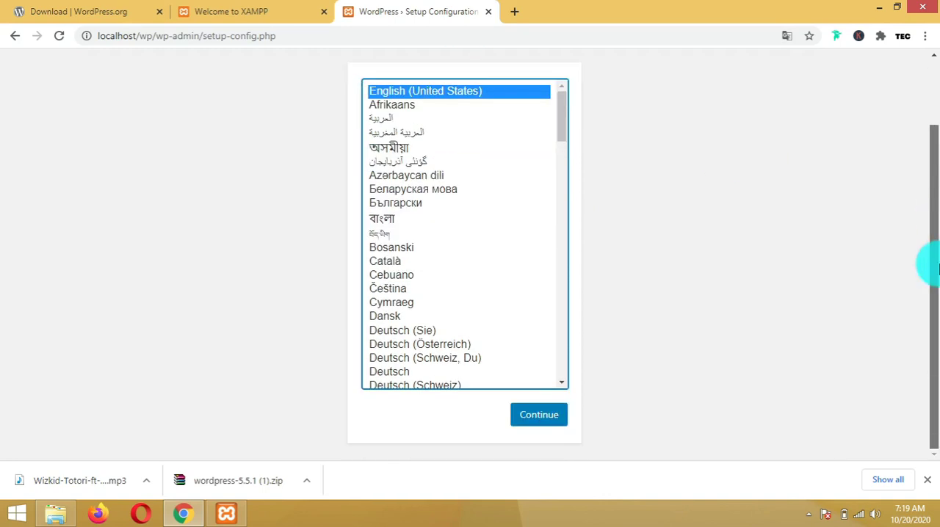
pyautogui.click(533, 417)
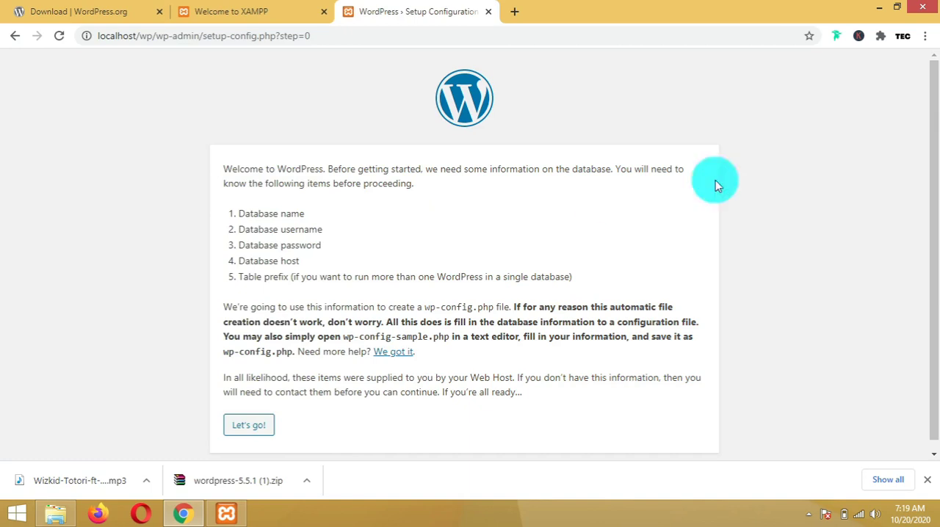
# Open phpMyAdmin from the XAMPP Control Panel's MySQL admin option
pyautogui.scroll(-1, 936, 206)
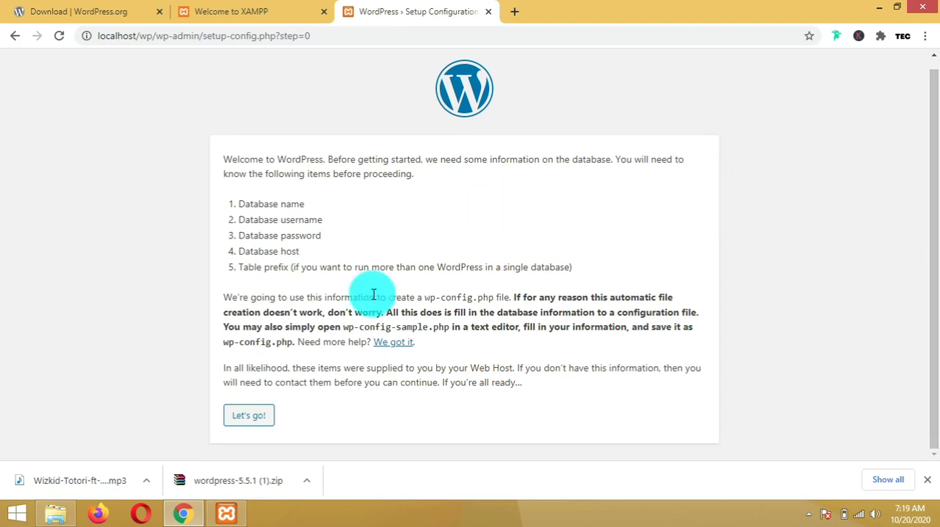
pyautogui.moveTo(226, 515)
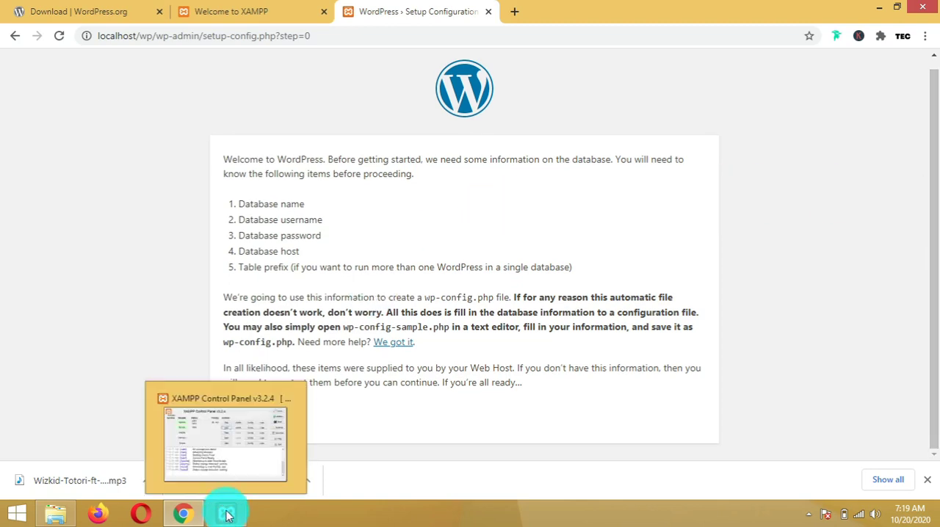
pyautogui.click(227, 474)
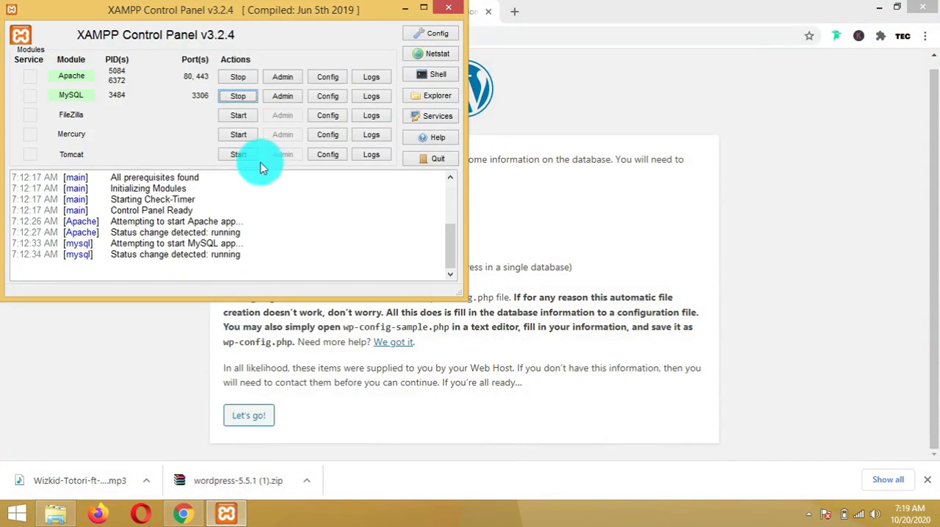
pyautogui.click(285, 98)
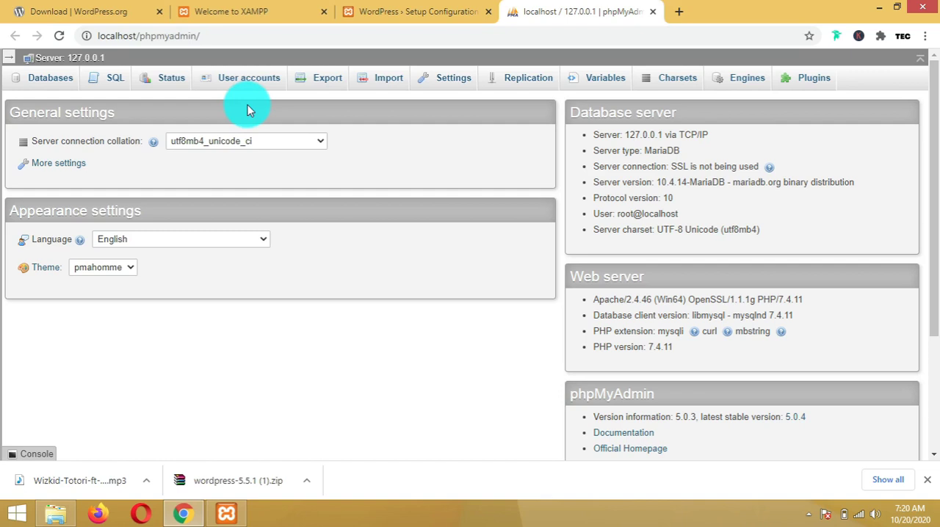
# Create a new database named wp in phpMyAdmin
pyautogui.click(44, 80)
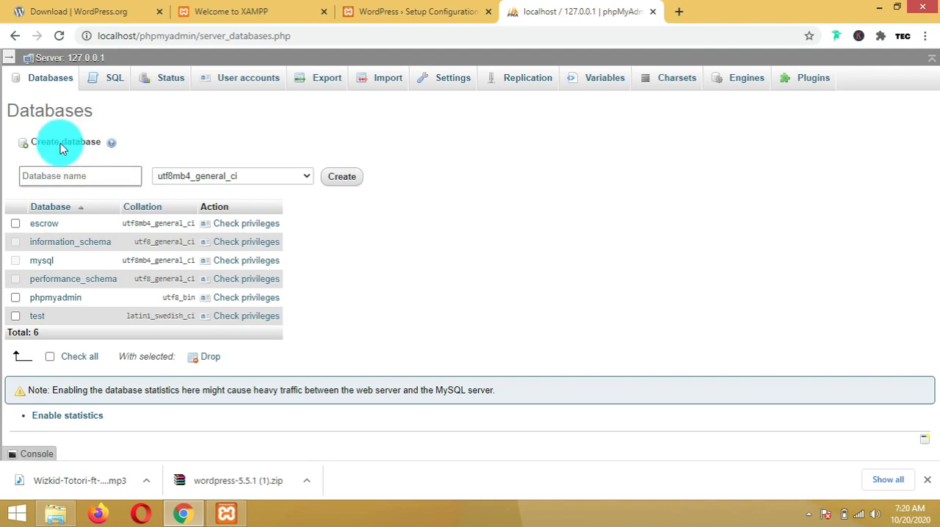
pyautogui.click(69, 181)
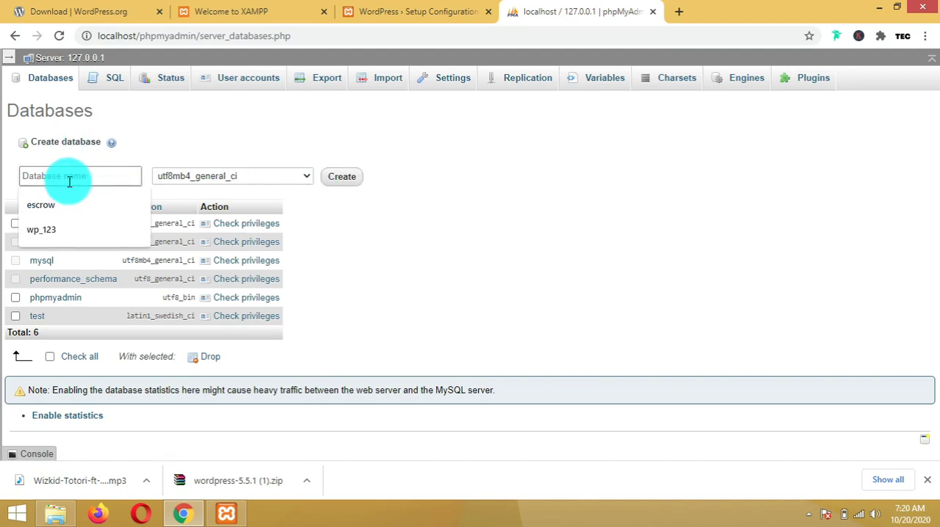
pyautogui.write('wp')
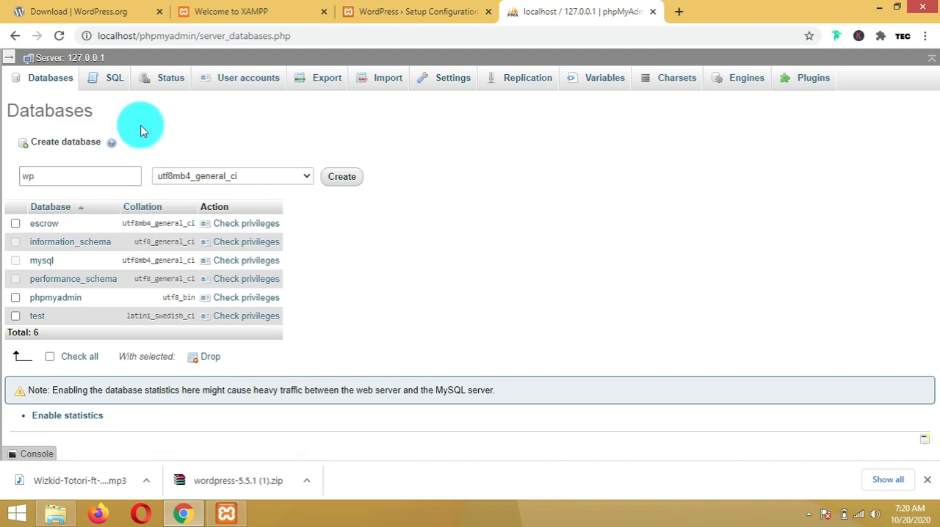
pyautogui.click(349, 180)
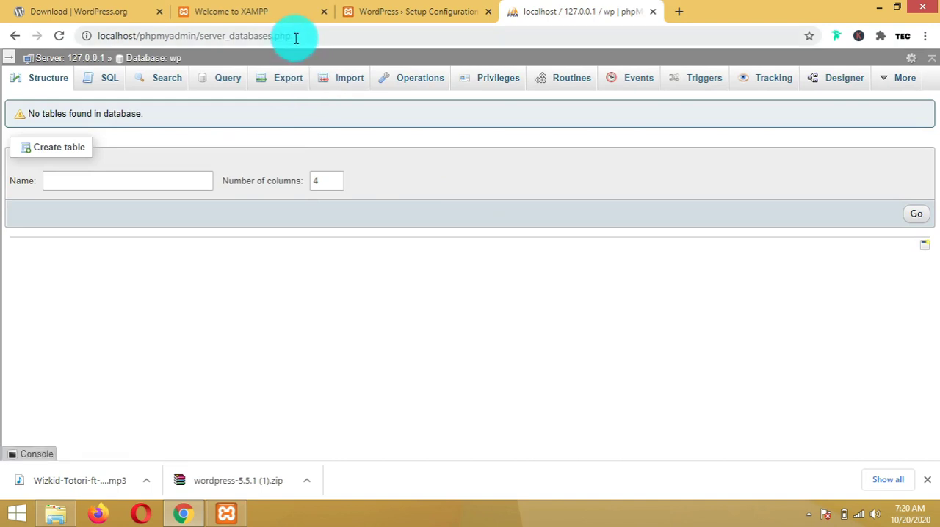
# Return to the phpMyAdmin home page, open User accounts and start adding a new user account
pyautogui.moveTo(295, 37); pyautogui.dragTo(203, 43)
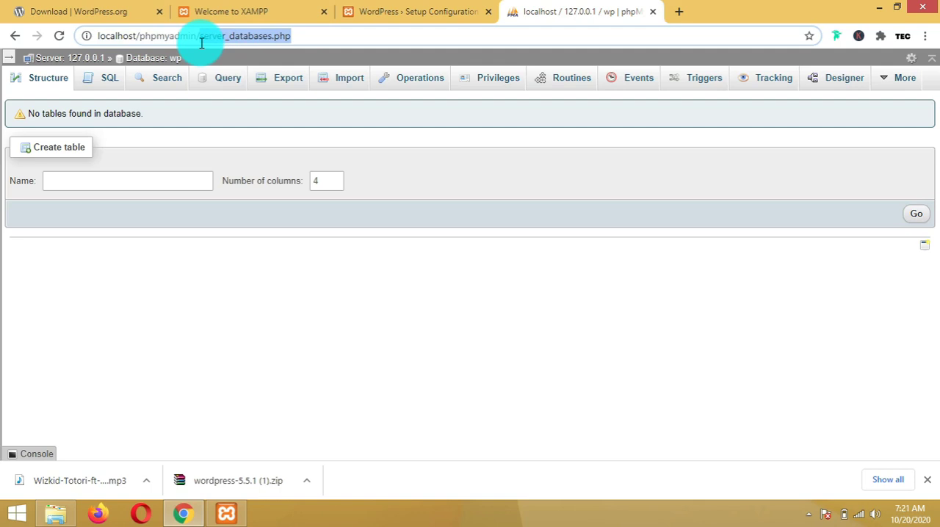
pyautogui.press('BackSpace')
pyautogui.press('Return')
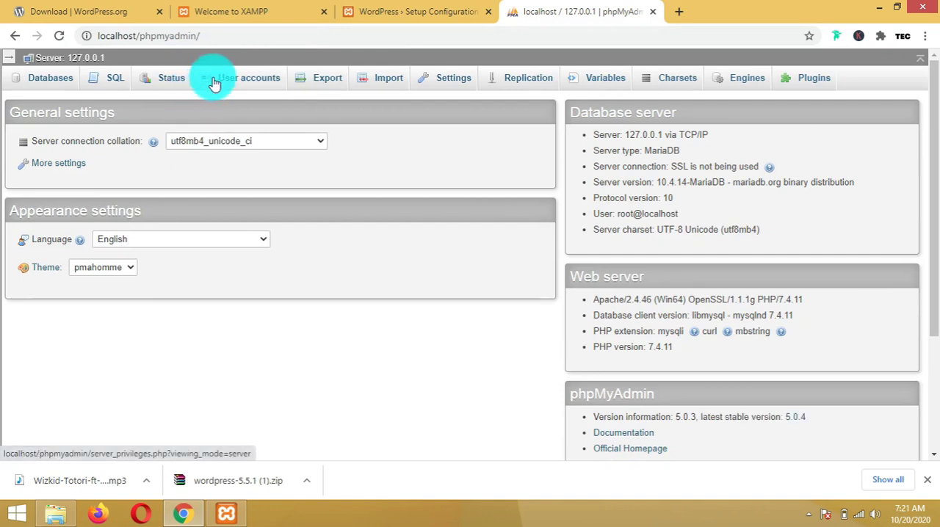
pyautogui.click(213, 82)
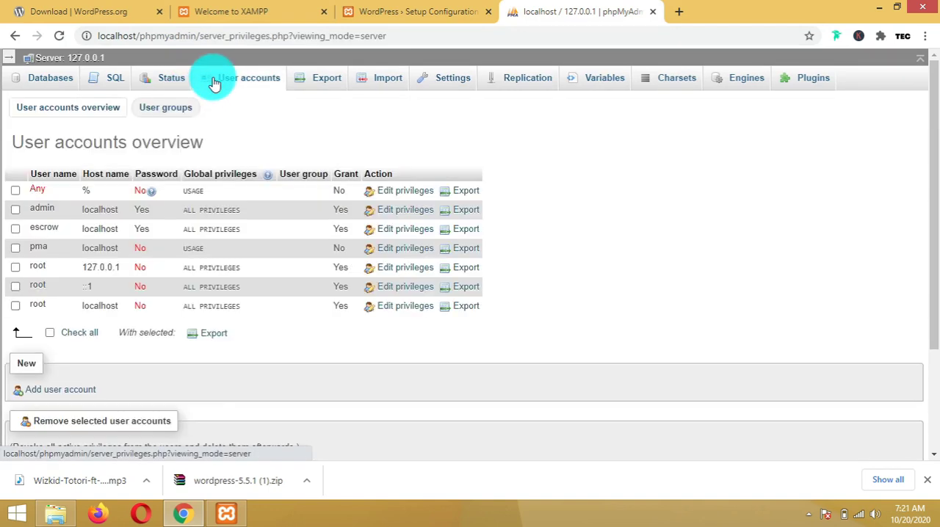
pyautogui.click(49, 393)
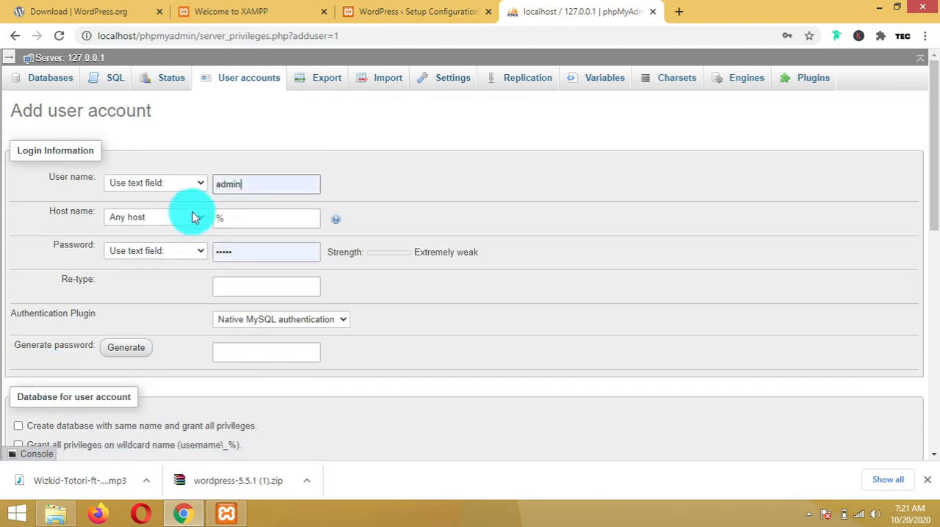
# Enter abcd as the new account's user name and set its host name to Local
pyautogui.click(251, 184)
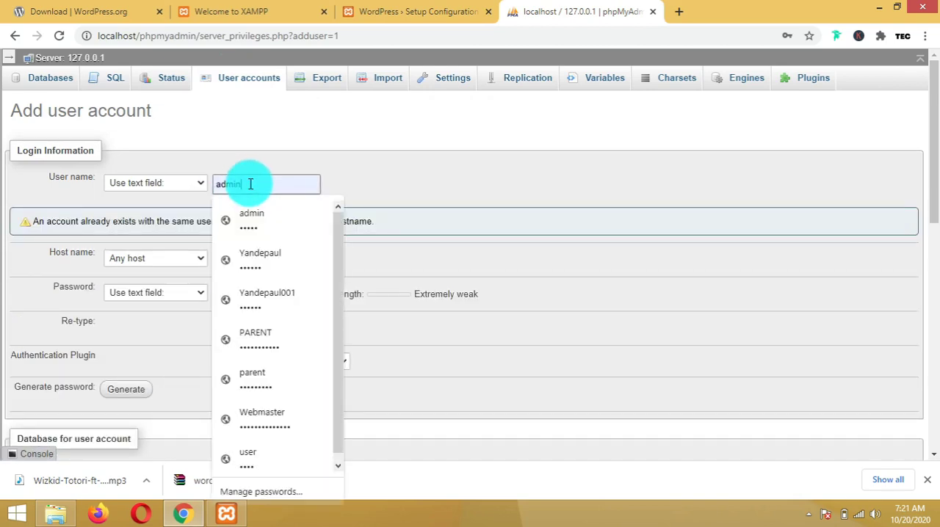
pyautogui.moveTo(251, 184); pyautogui.dragTo(217, 183)
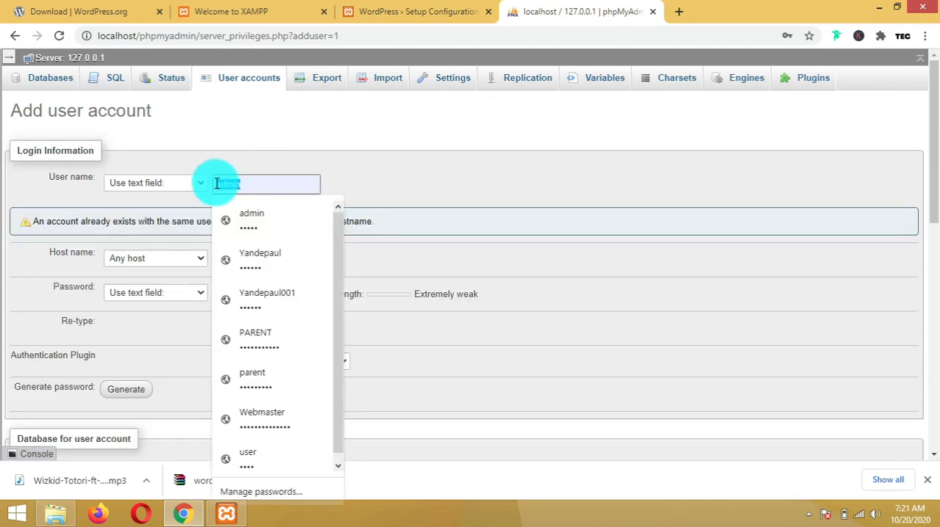
pyautogui.write('abcd')
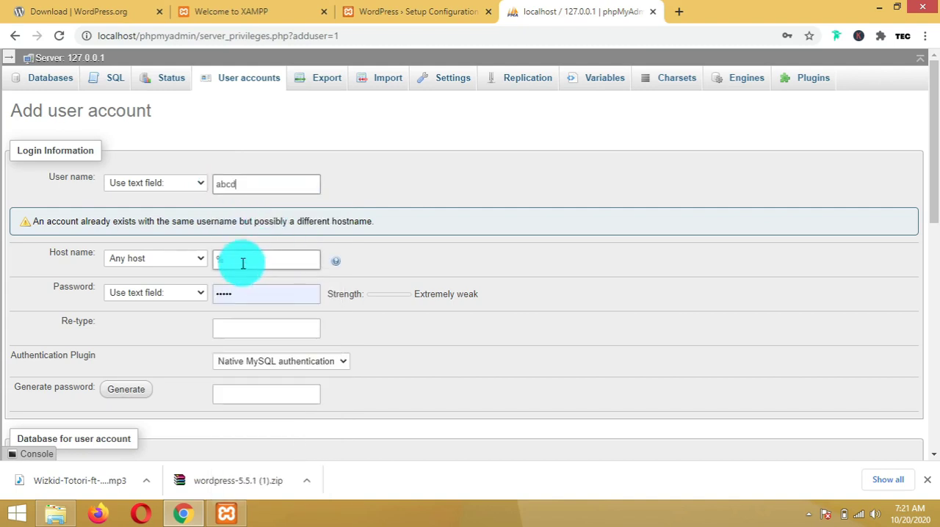
pyautogui.click(203, 260)
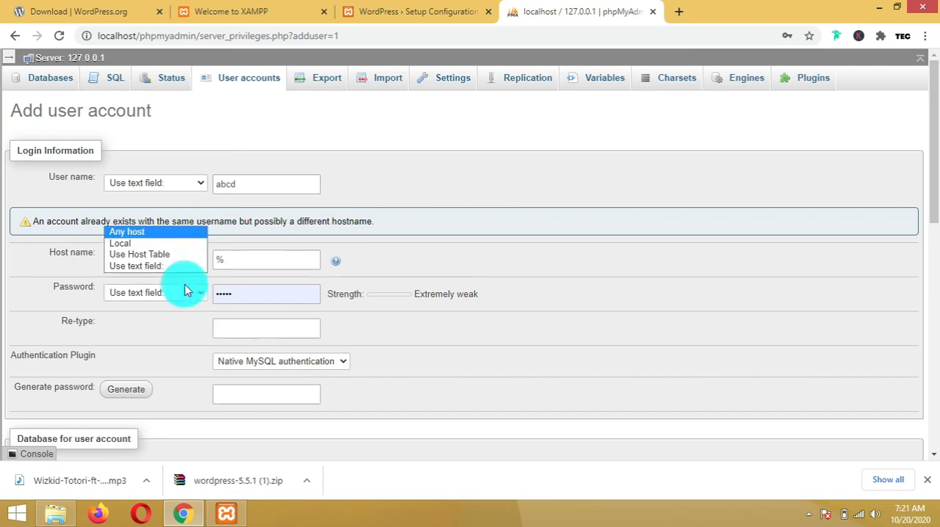
pyautogui.click(170, 247)
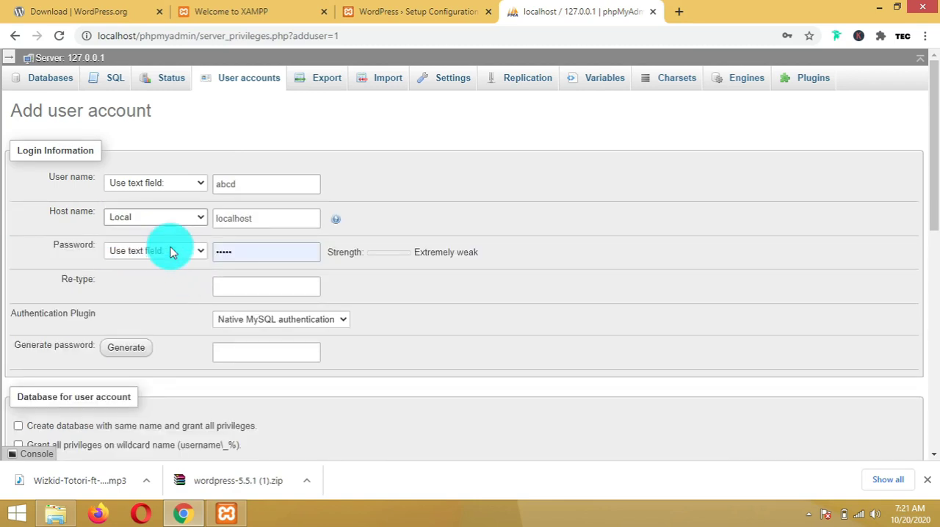
# Enter the account password and re-type it in the confirmation field
pyautogui.click(237, 250)
pyautogui.moveTo(237, 251); pyautogui.dragTo(168, 244)
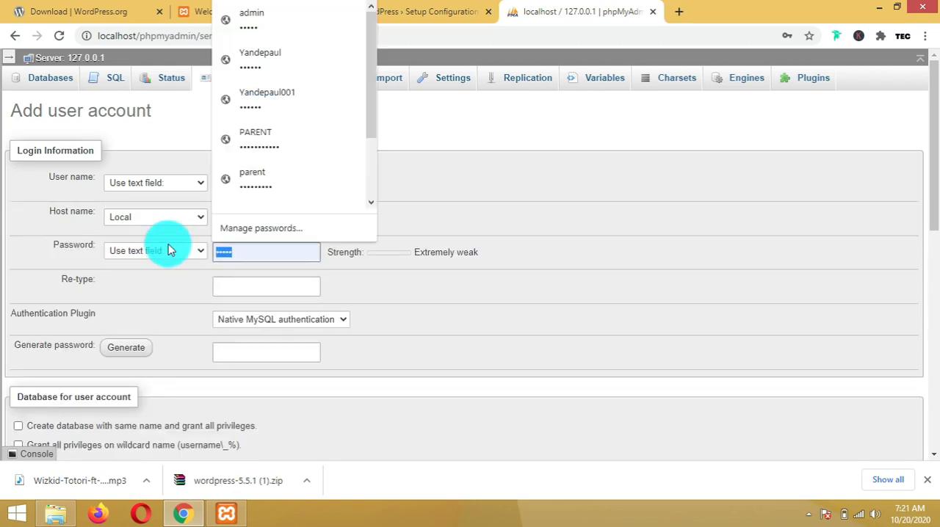
pyautogui.write('••••••')
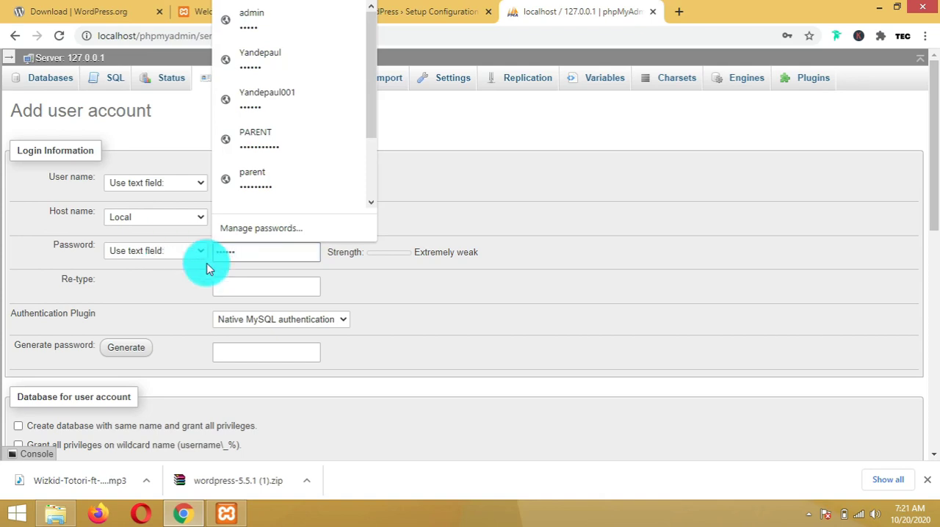
pyautogui.click(220, 283)
pyautogui.write('•')
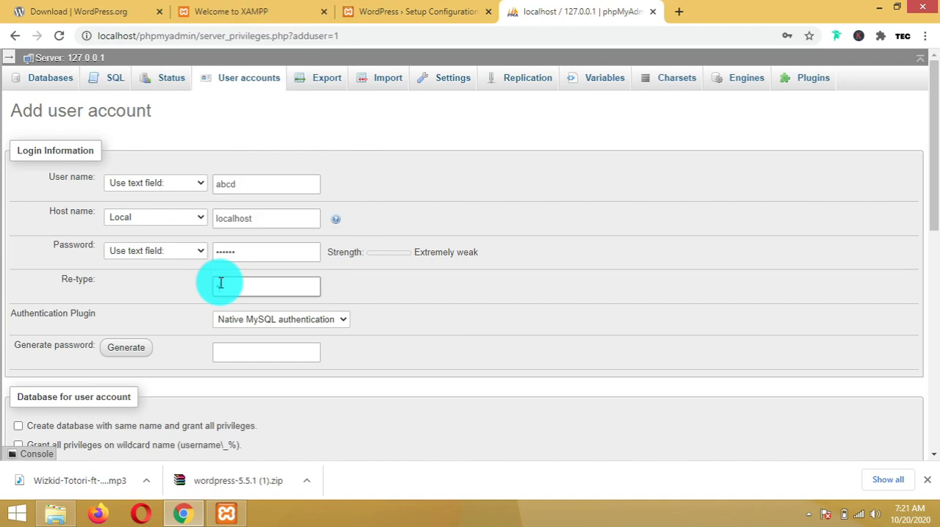
pyautogui.write('•••')
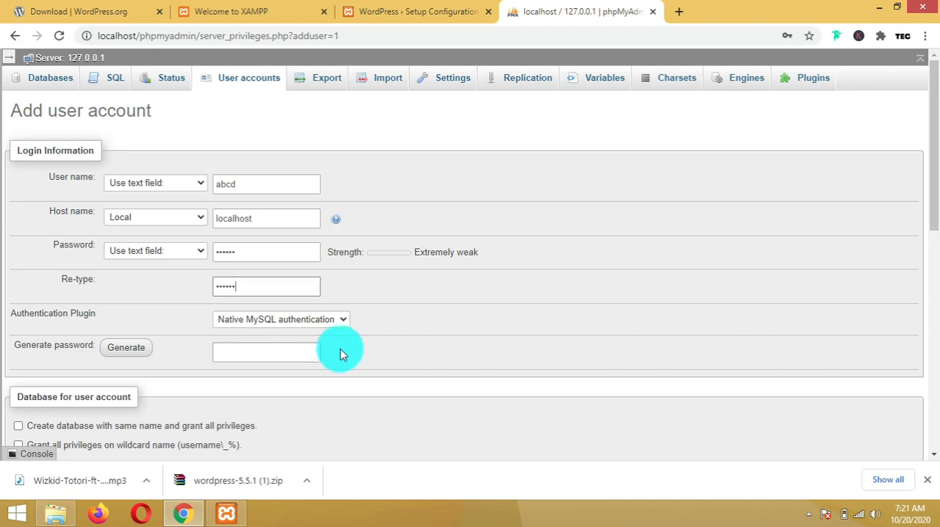
# Grant all Data, Structure and Administration global privileges and create the user account, declining to save the password
pyautogui.moveTo(934, 211); pyautogui.dragTo(932, 364)
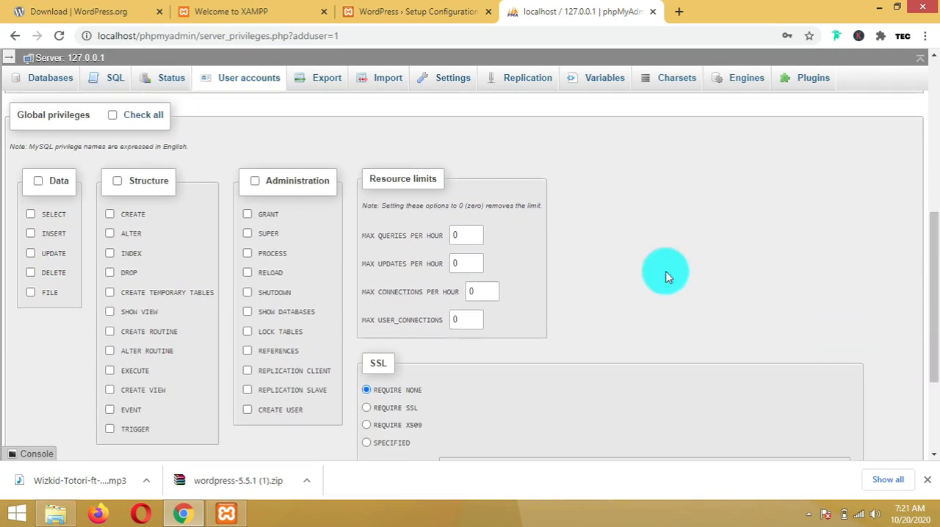
pyautogui.click(38, 180)
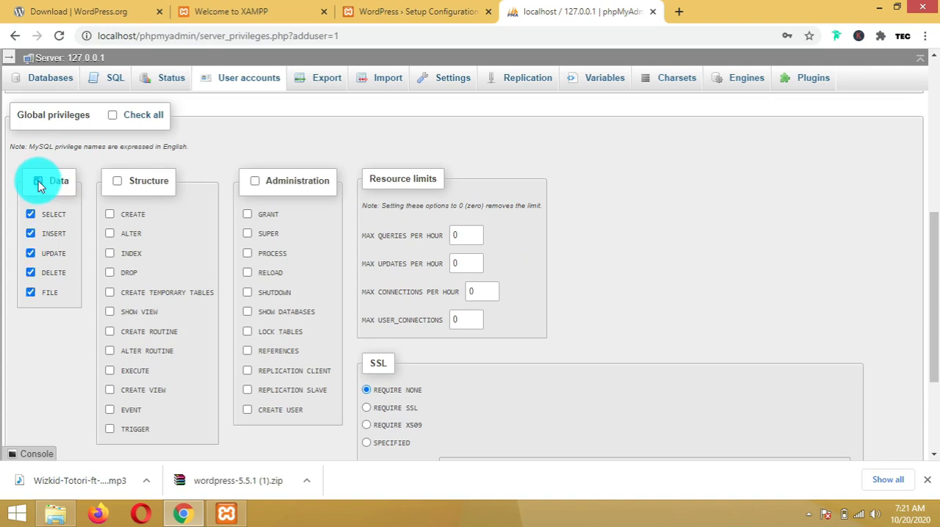
pyautogui.click(117, 181)
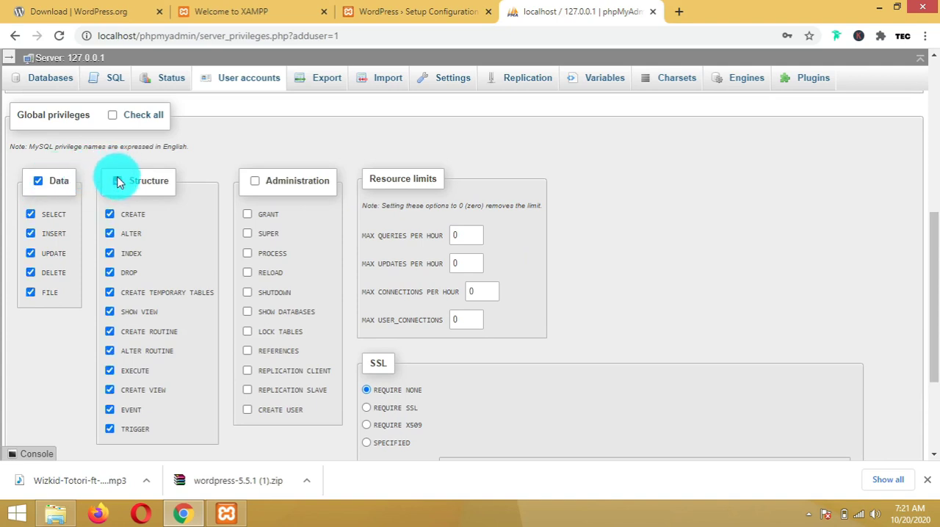
pyautogui.click(255, 182)
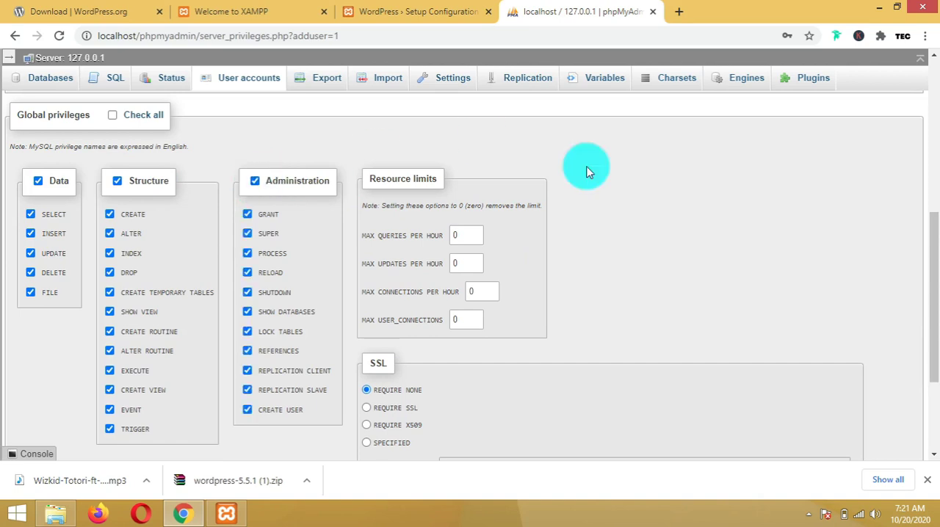
pyautogui.moveTo(937, 266); pyautogui.dragTo(929, 380)
pyautogui.click(903, 411)
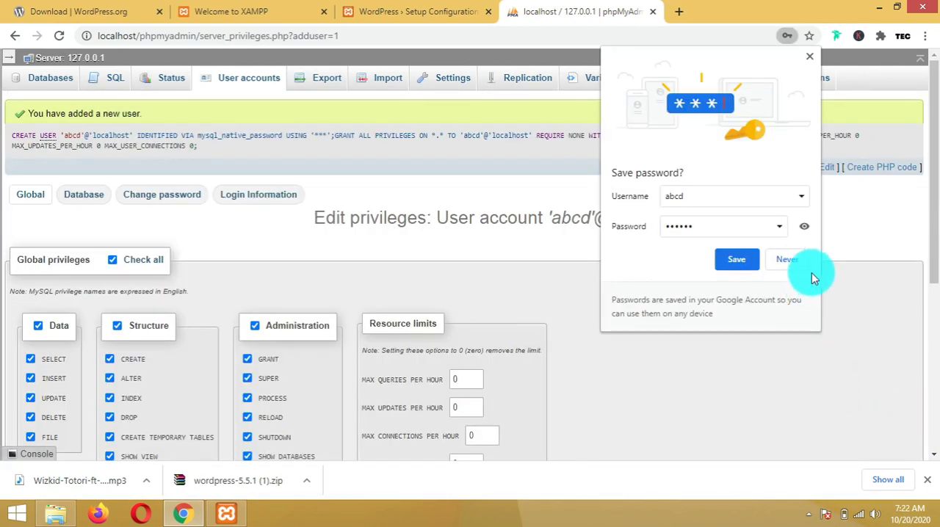
pyautogui.click(789, 260)
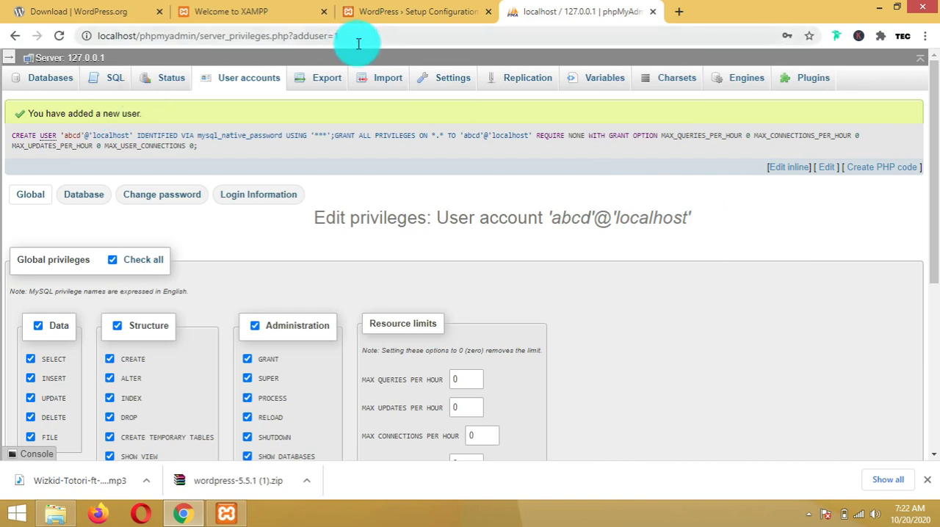
# Switch to the WordPress setup tab, start the database setup and set the database name to wp
pyautogui.click(380, 9)
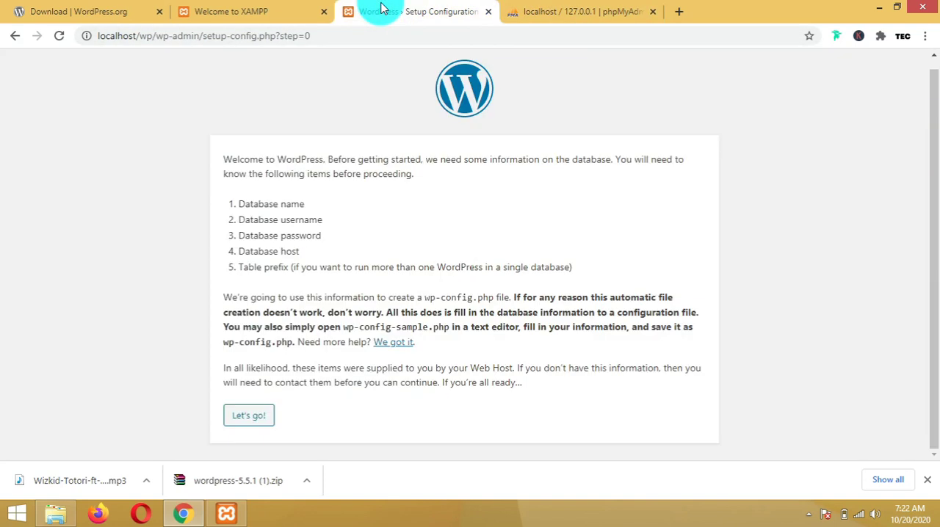
pyautogui.click(256, 415)
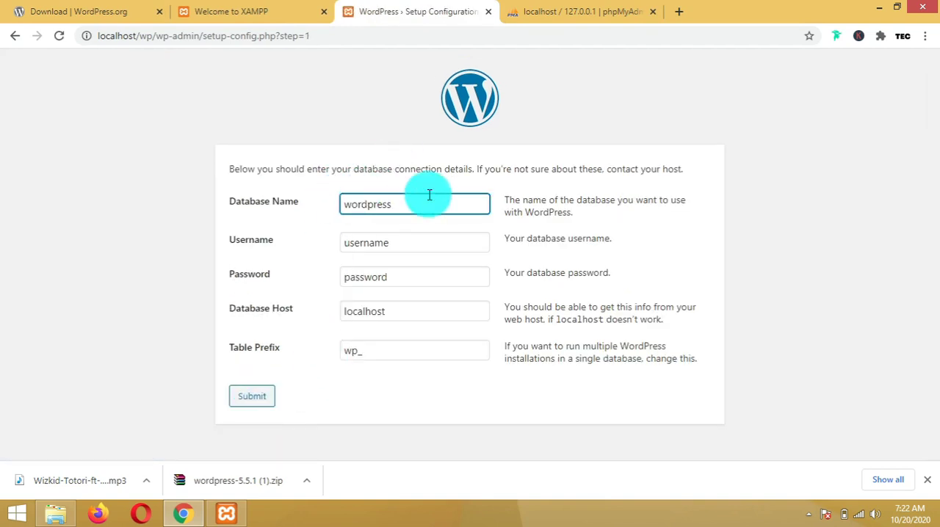
pyautogui.moveTo(418, 204); pyautogui.dragTo(316, 213)
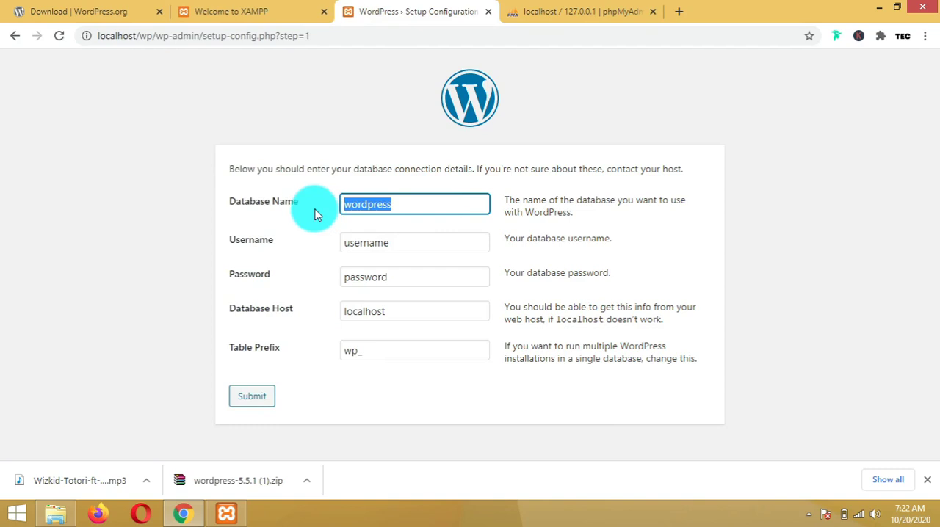
pyautogui.write('wp')
# Set the database username to abcd, checking the new account's name in phpMyAdmin
pyautogui.click(300, 229)
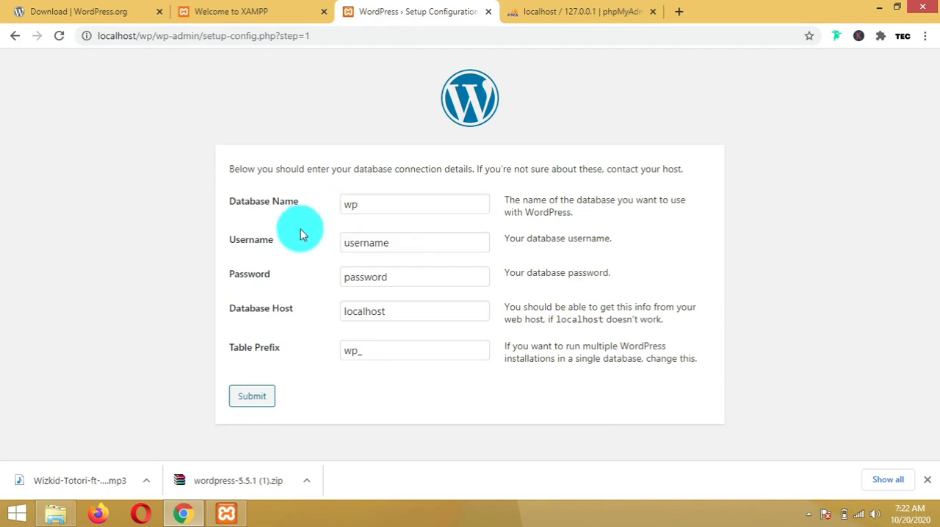
pyautogui.moveTo(413, 239); pyautogui.dragTo(295, 249)
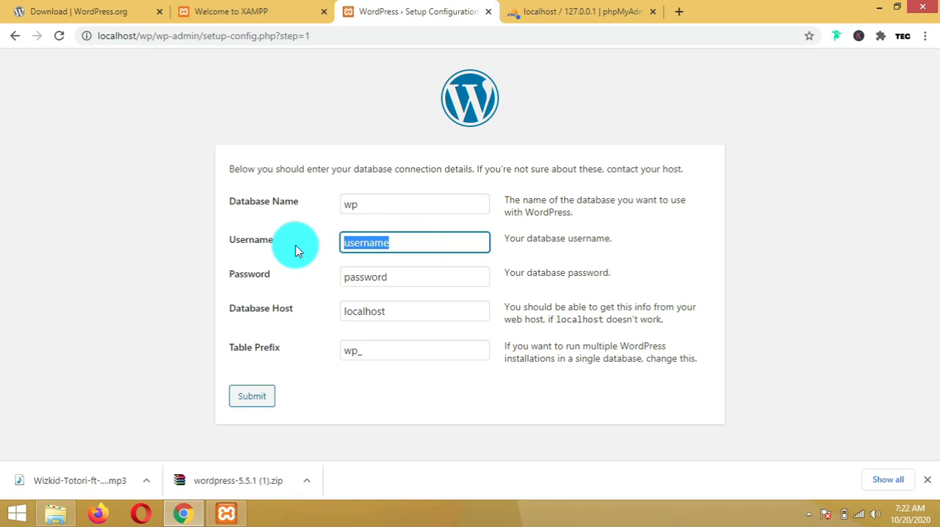
pyautogui.write('a')
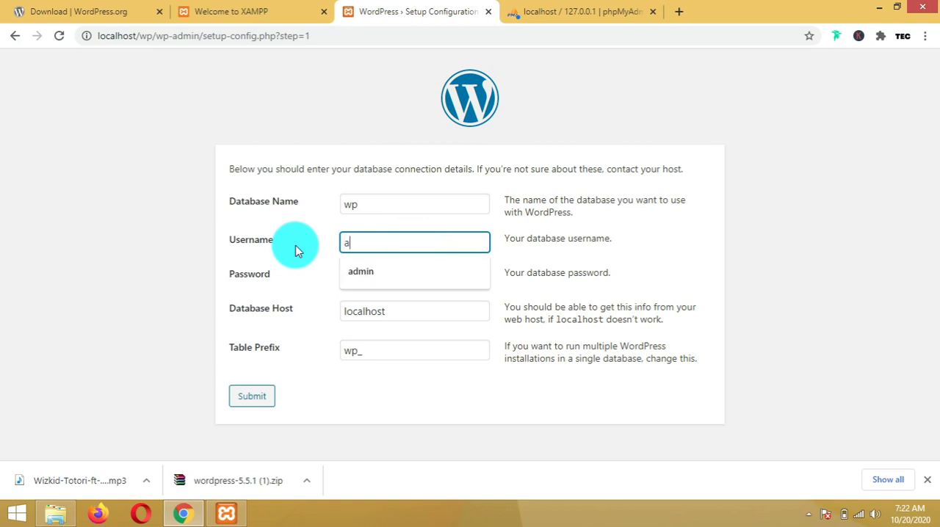
pyautogui.click(515, 15)
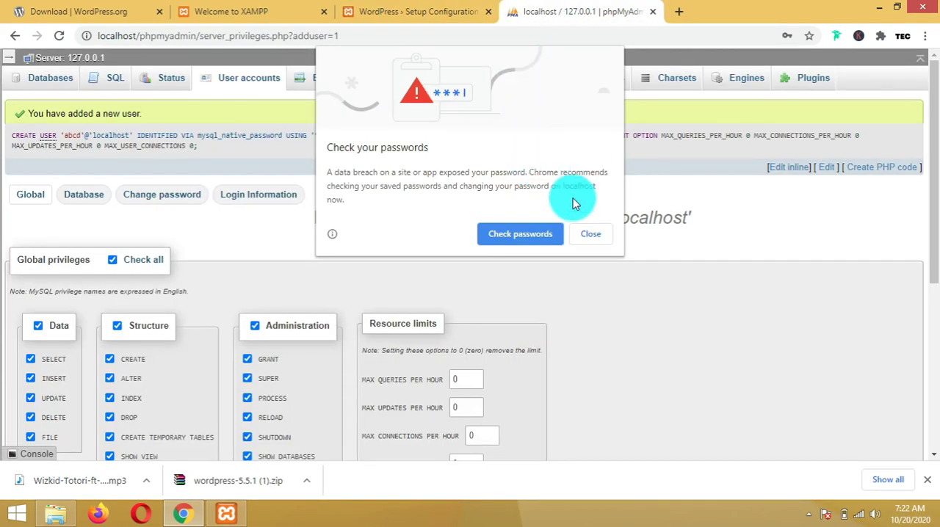
pyautogui.click(580, 226)
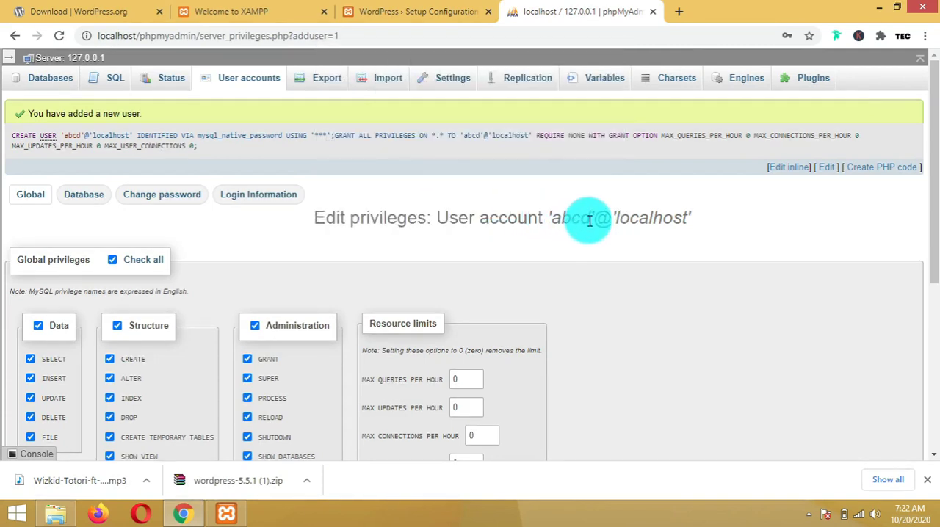
pyautogui.click(367, 11)
pyautogui.write('abcd')
# Enter the database user's password and submit the connection details
pyautogui.click(385, 273)
pyautogui.moveTo(394, 276); pyautogui.dragTo(329, 278)
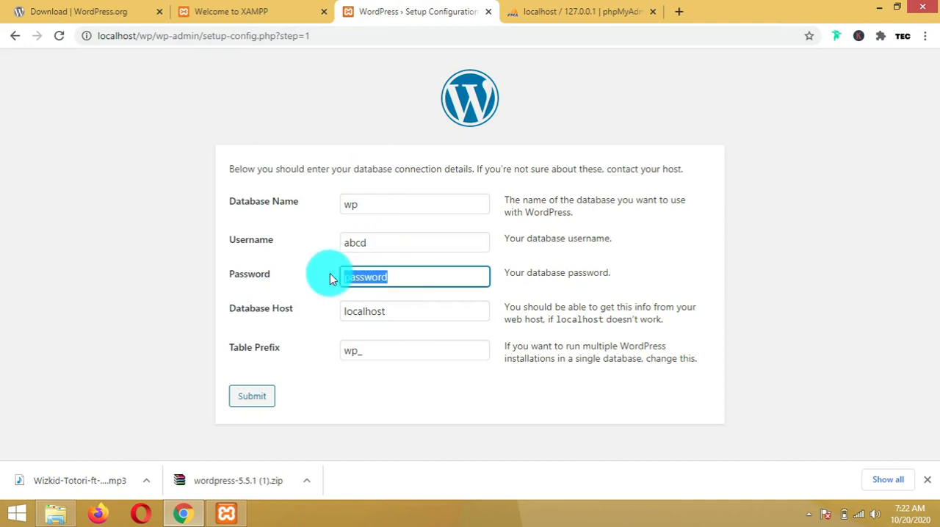
pyautogui.write('asdfgh')
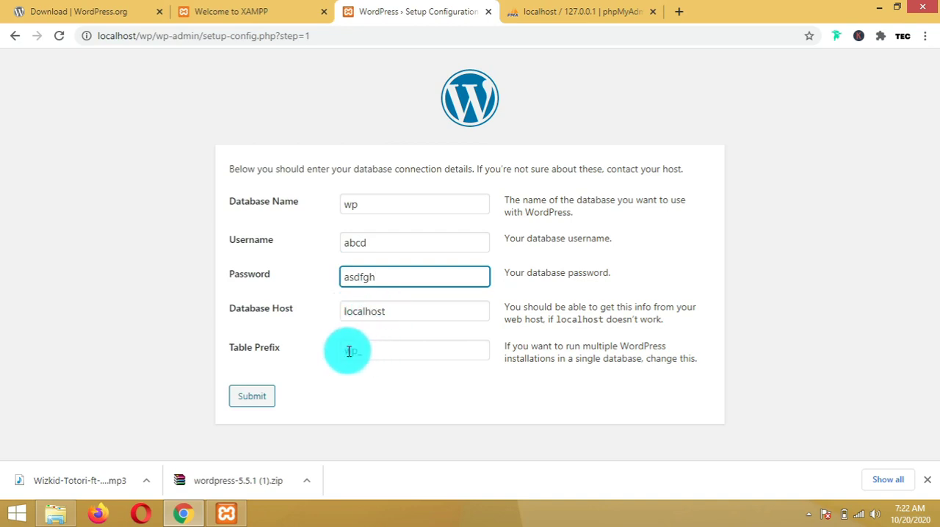
pyautogui.click(255, 400)
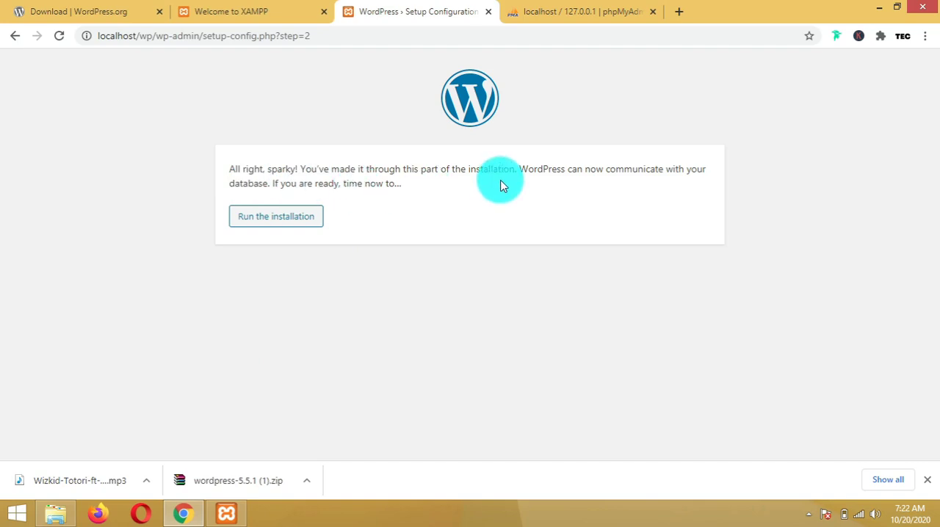
# Run the installation and set the site title to platin tech
pyautogui.click(284, 222)
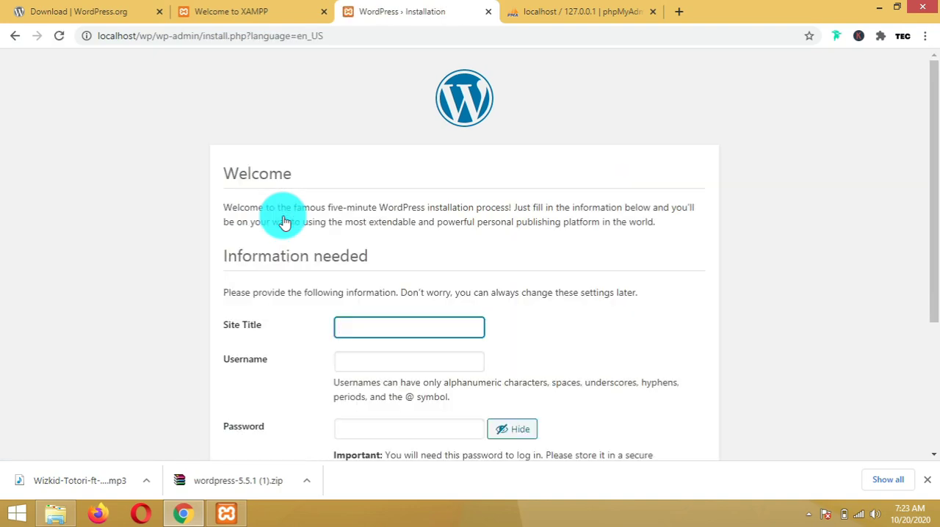
pyautogui.moveTo(933, 249); pyautogui.dragTo(930, 325)
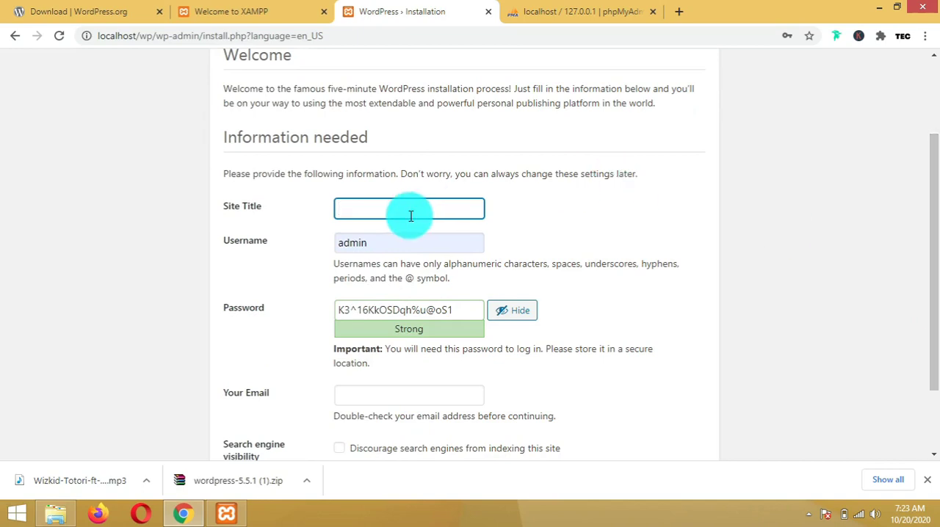
pyautogui.write('platin tech')
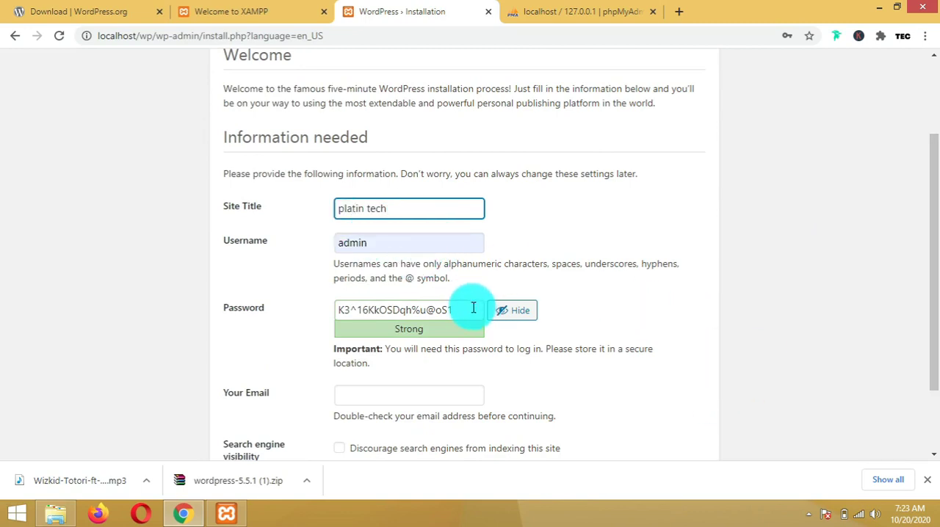
# Replace the generated admin password with a new one and confirm use of a weak password
pyautogui.moveTo(470, 307); pyautogui.dragTo(276, 318)
pyautogui.write('pass')
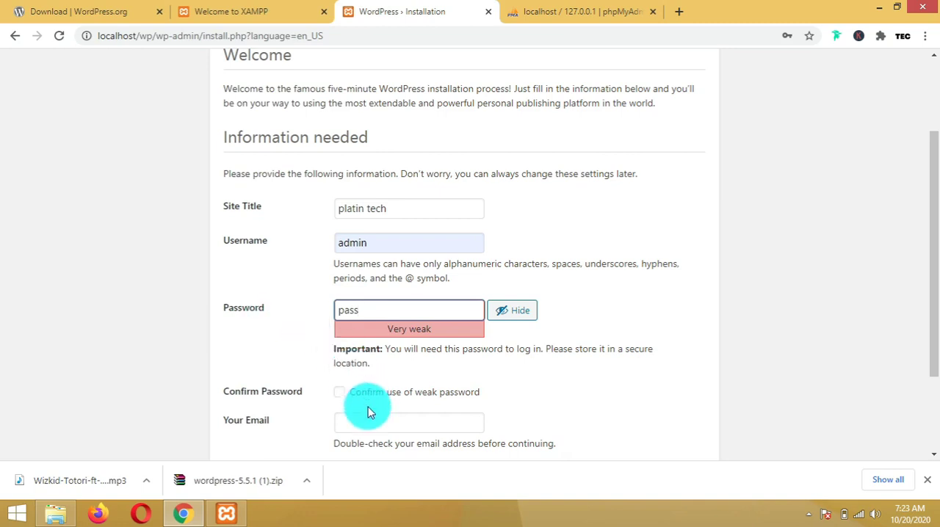
pyautogui.click(339, 392)
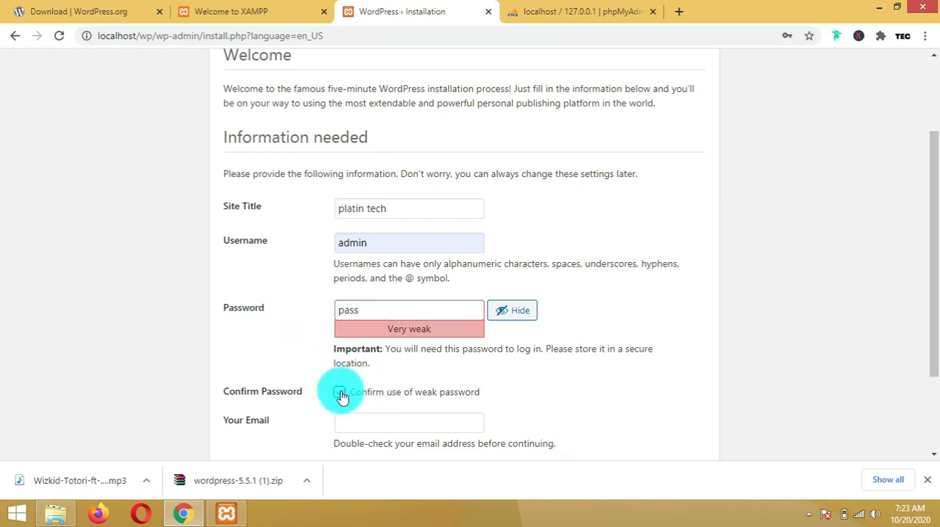
# Fill in the admin e-mail address and enable discouraging search engines from indexing the site
pyautogui.click(462, 420)
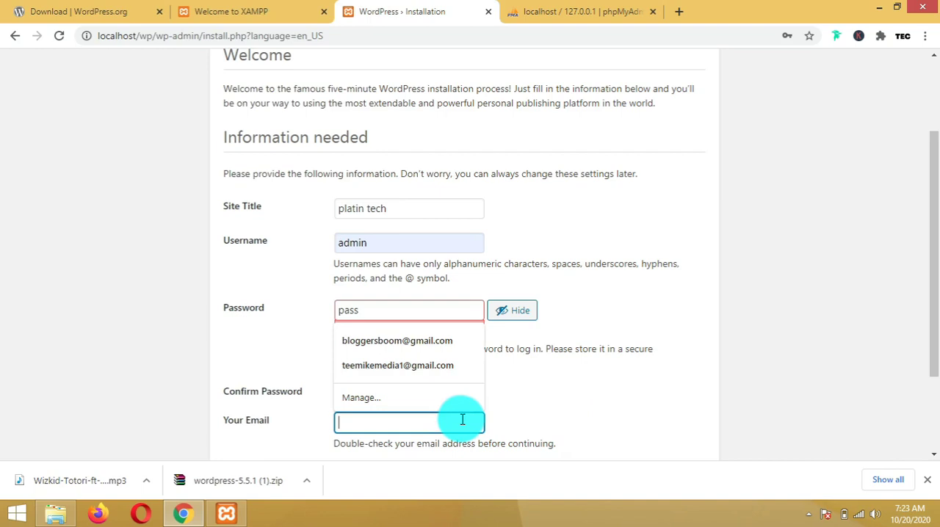
pyautogui.click(423, 363)
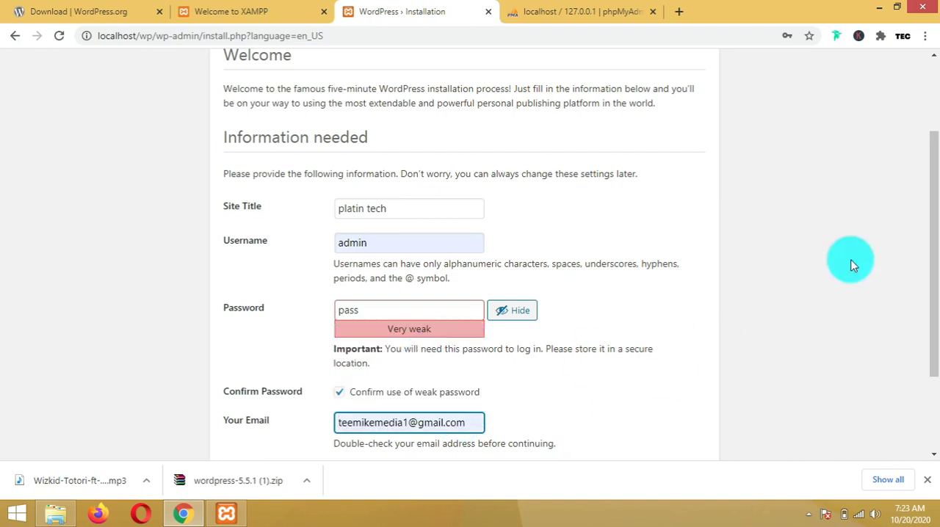
pyautogui.moveTo(933, 245); pyautogui.dragTo(933, 336)
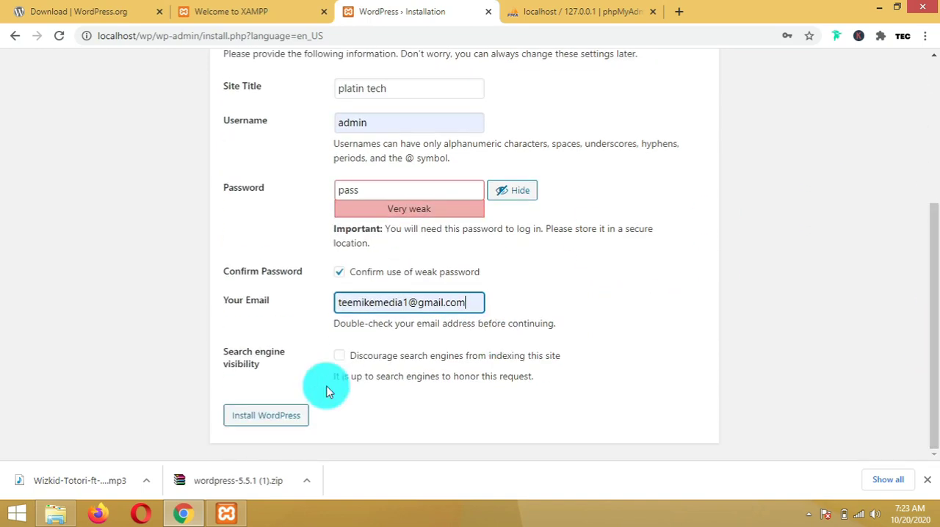
pyautogui.click(339, 357)
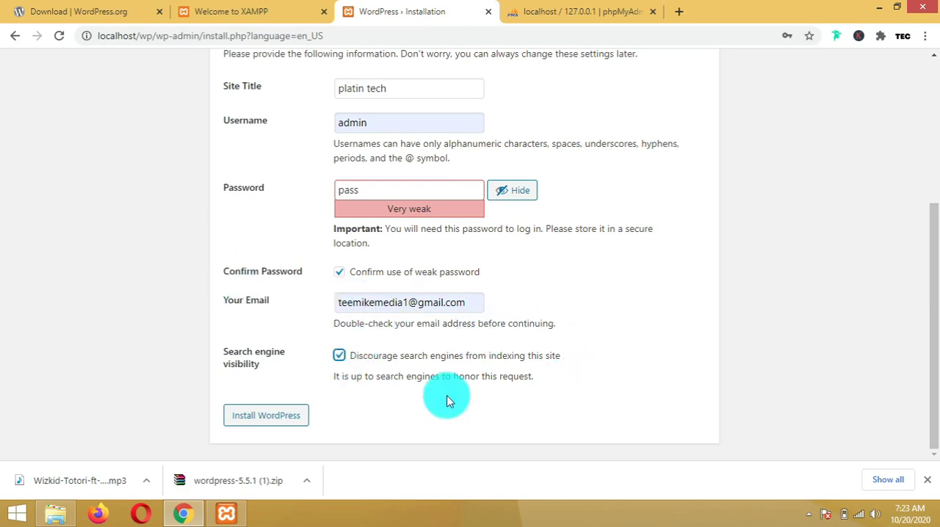
# Install WordPress with the entered site details
pyautogui.click(256, 415)
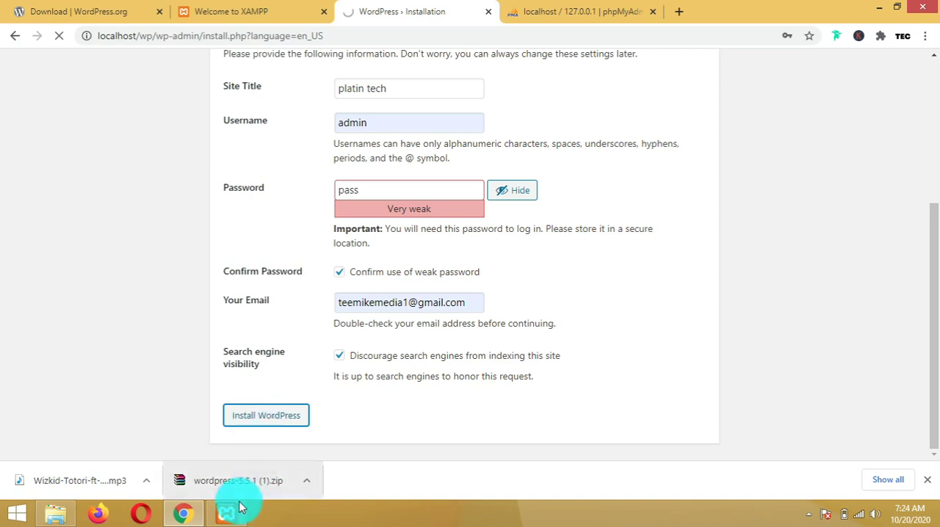
pyautogui.moveTo(236, 507)
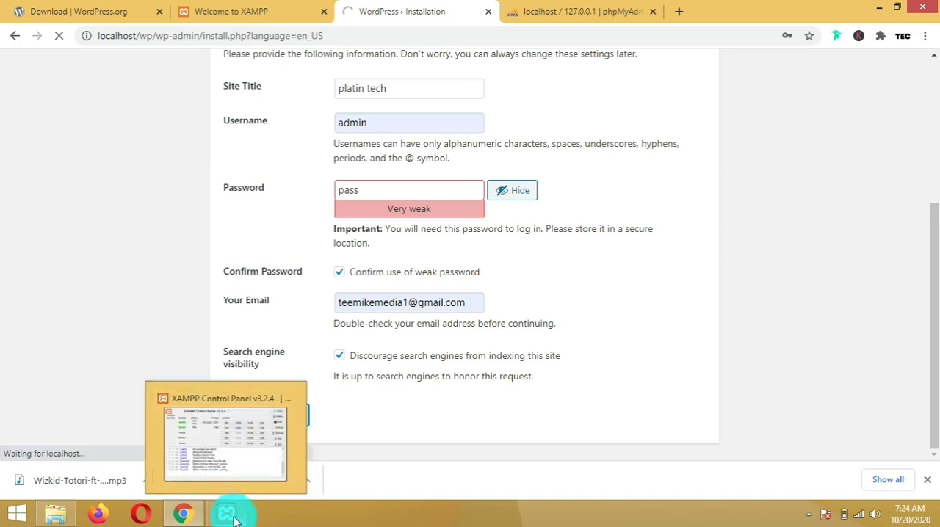
pyautogui.moveTo(235, 478)
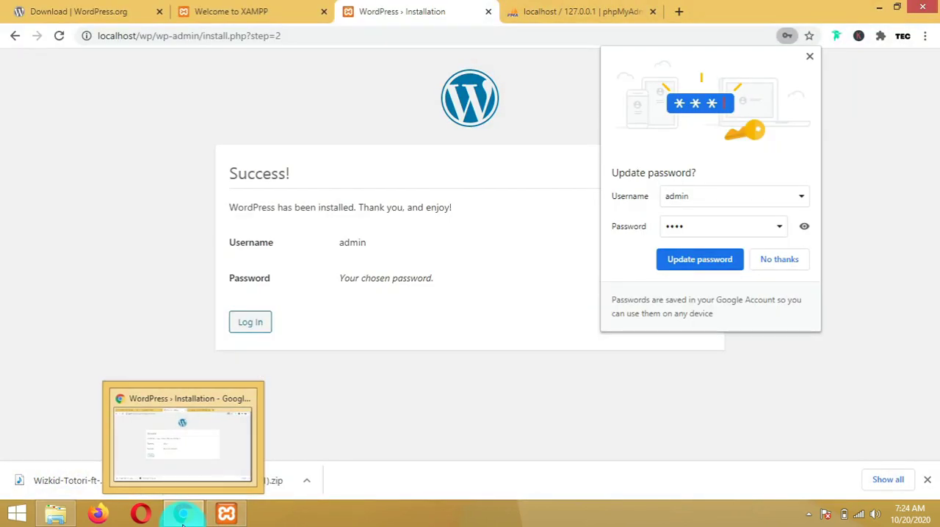
pyautogui.click(183, 516)
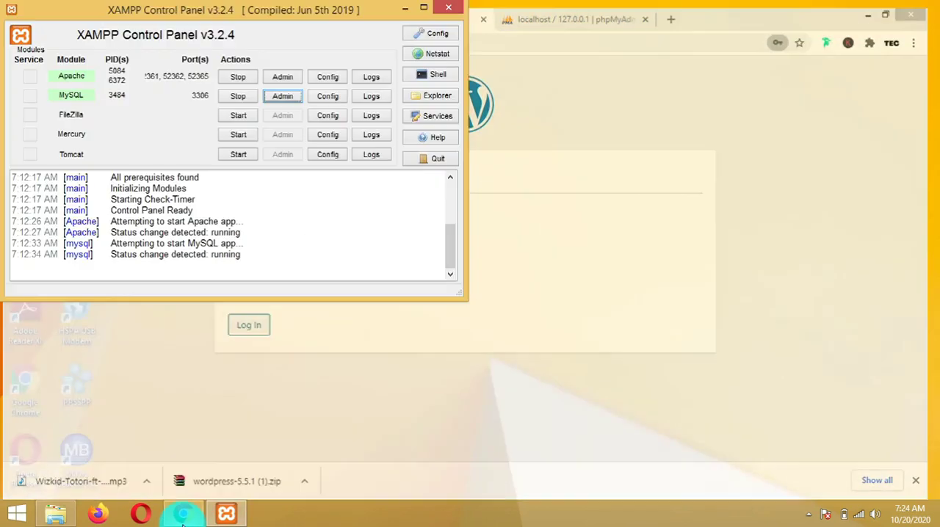
pyautogui.click(183, 518)
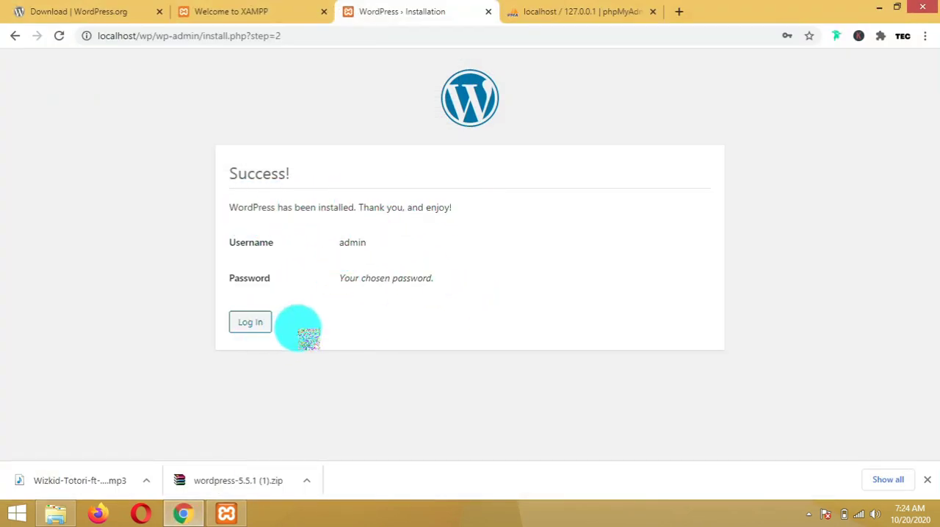
# Open a new browser tab and begin entering the address localhost/
pyautogui.click(678, 12)
pyautogui.write('loca')
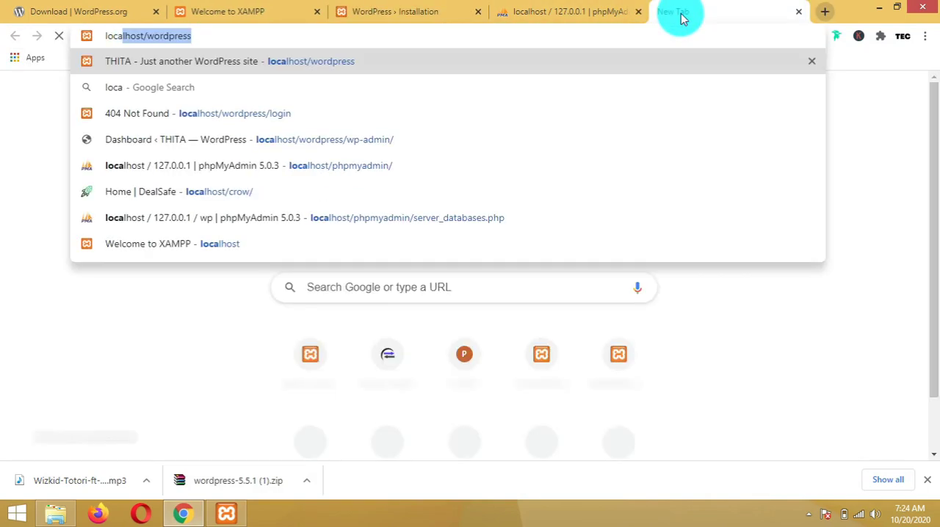
pyautogui.write('lhost')
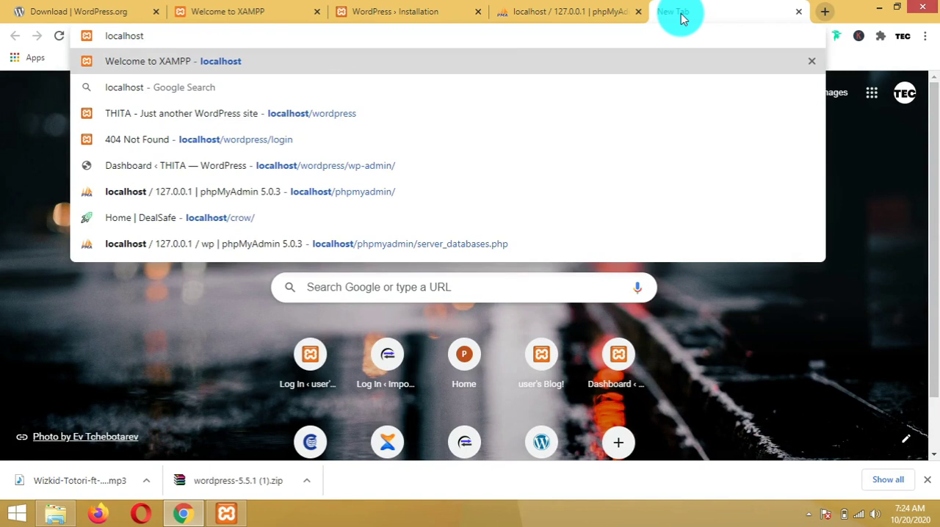
pyautogui.write('/')
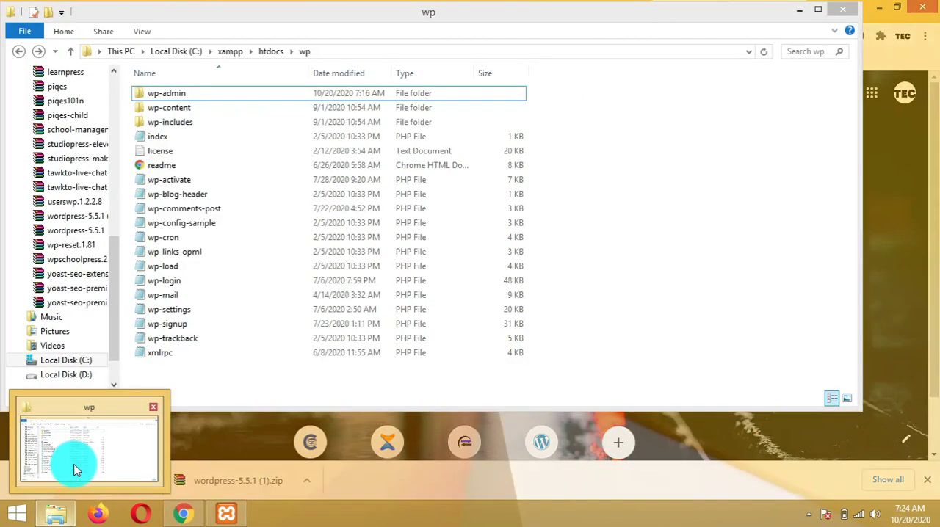
# Browse the xampp htdocs folder in File Explorer to check the WordPress folder's name
pyautogui.click(73, 472)
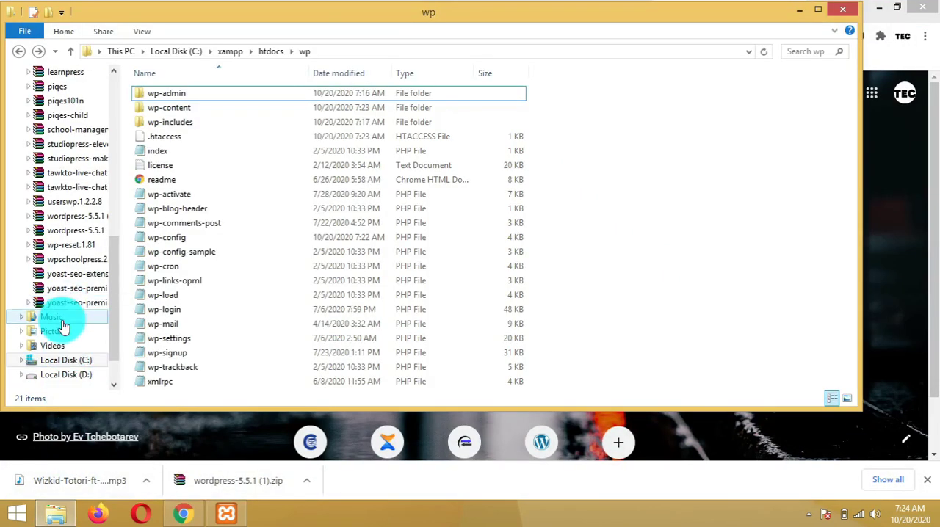
pyautogui.click(19, 51)
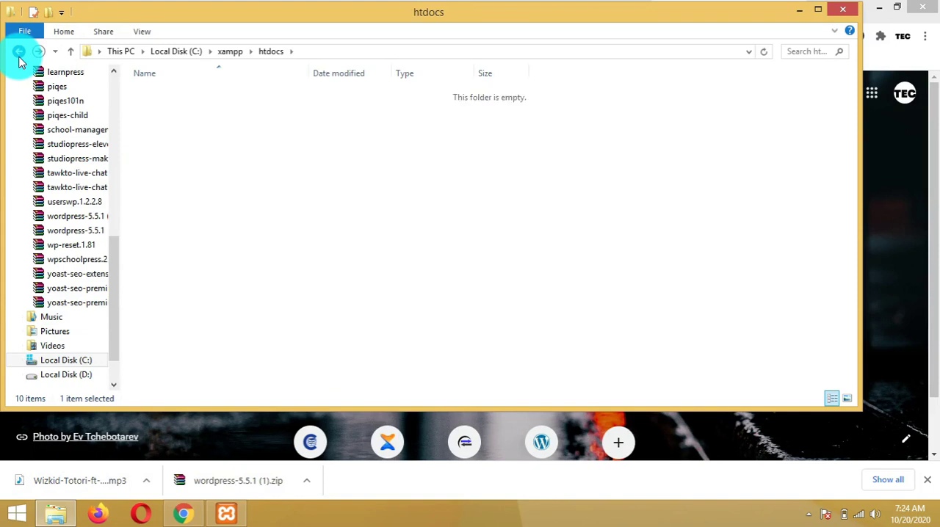
pyautogui.click(19, 55)
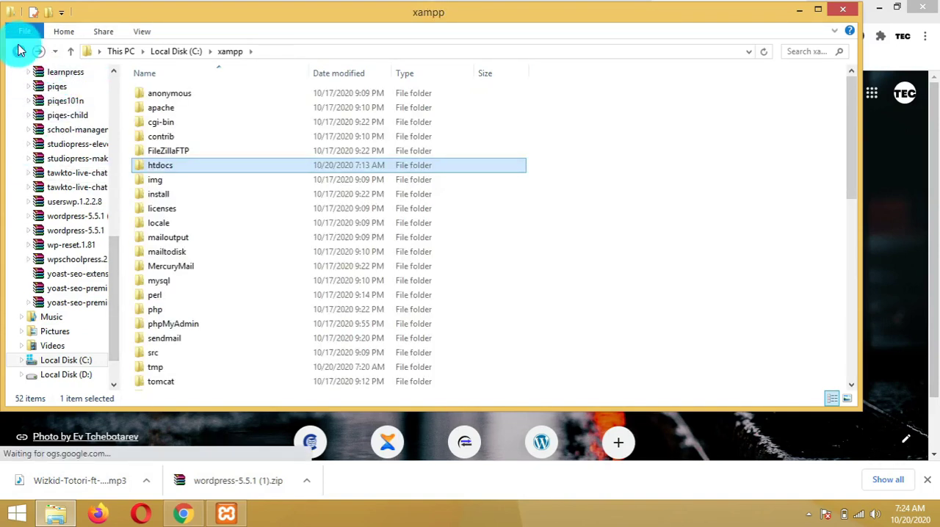
pyautogui.click(19, 51)
pyautogui.doubleClick(168, 266)
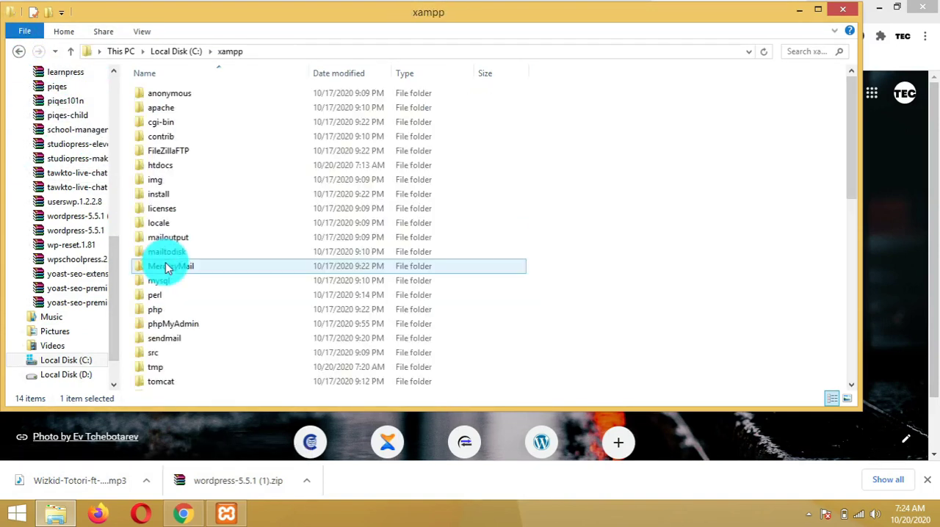
pyautogui.doubleClick(178, 167)
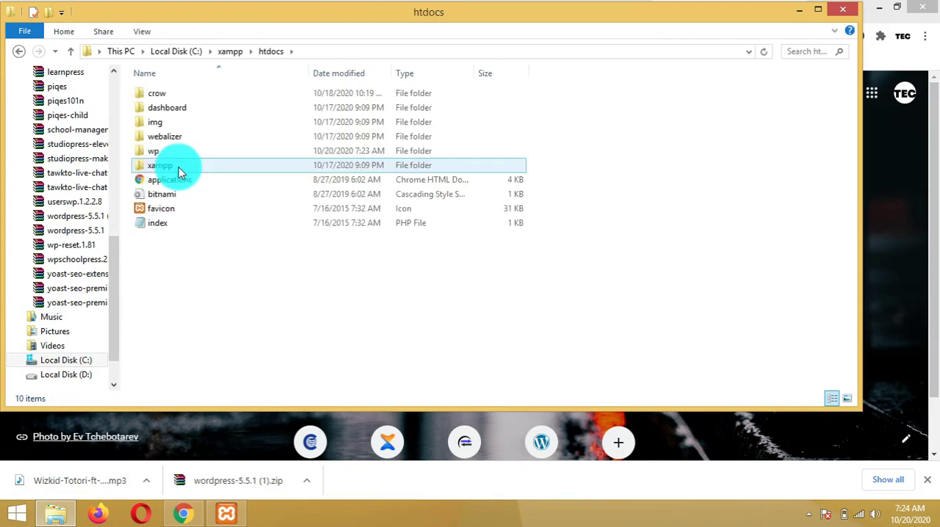
pyautogui.click(168, 152)
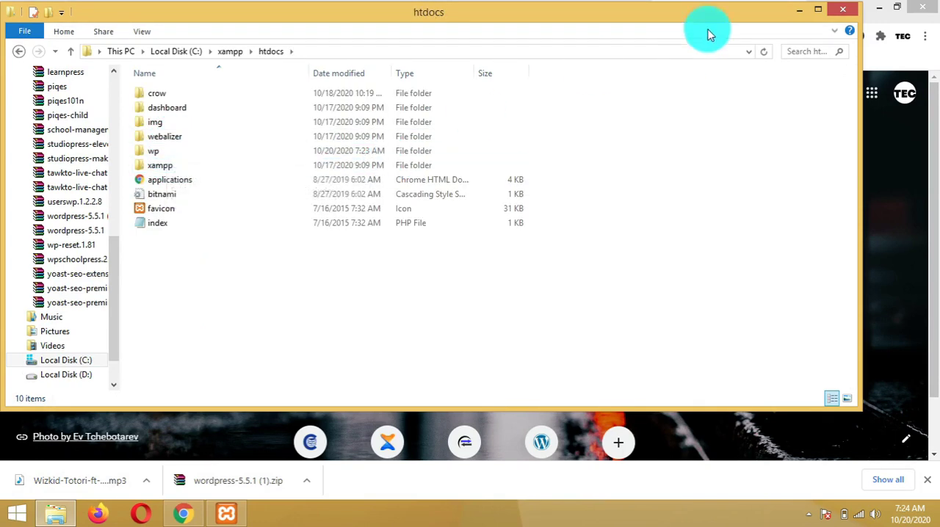
pyautogui.click(799, 10)
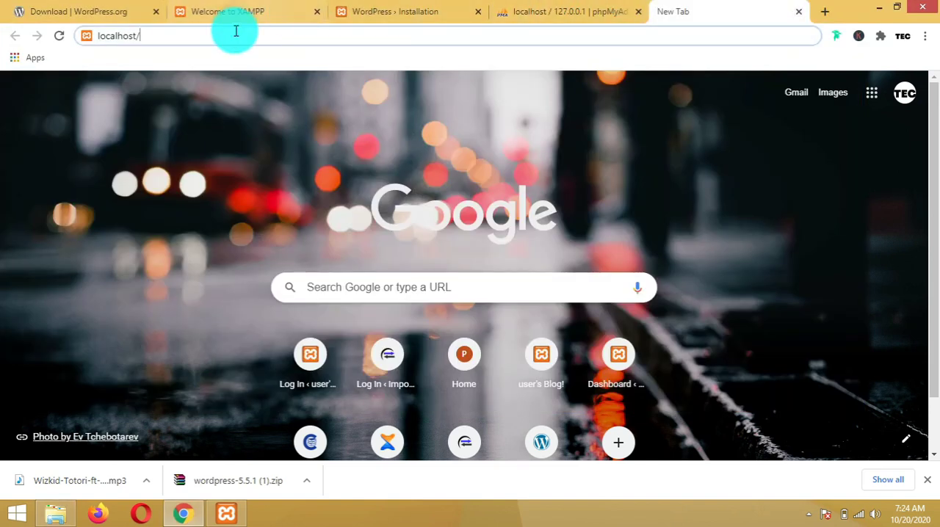
# Load the new site at localhost/wp/
pyautogui.write('wp')
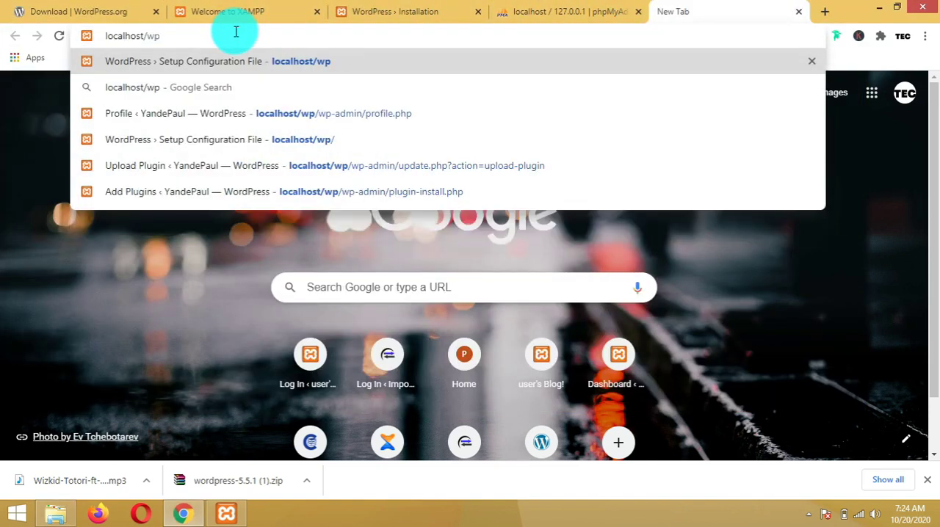
pyautogui.press('Return')
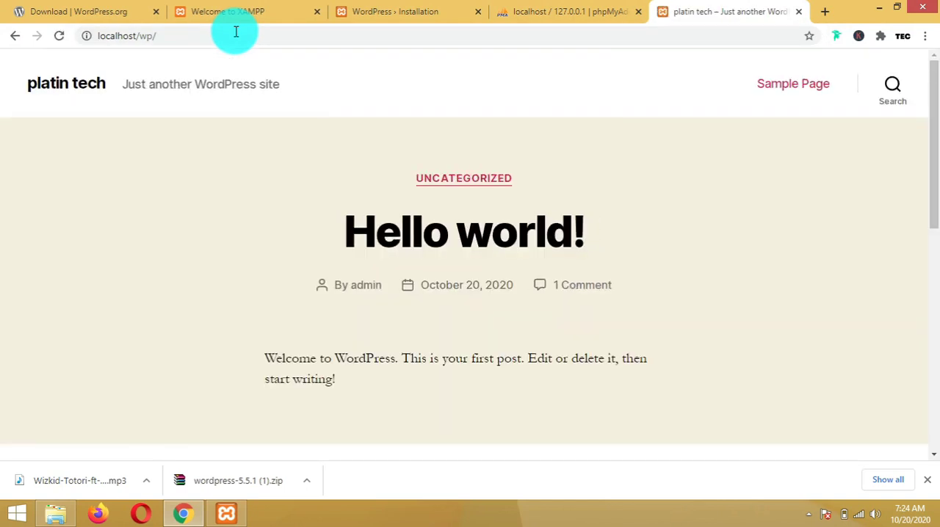
# Open the admin area at localhost/wp/wp-admin
pyautogui.click(233, 31)
pyautogui.click(232, 30)
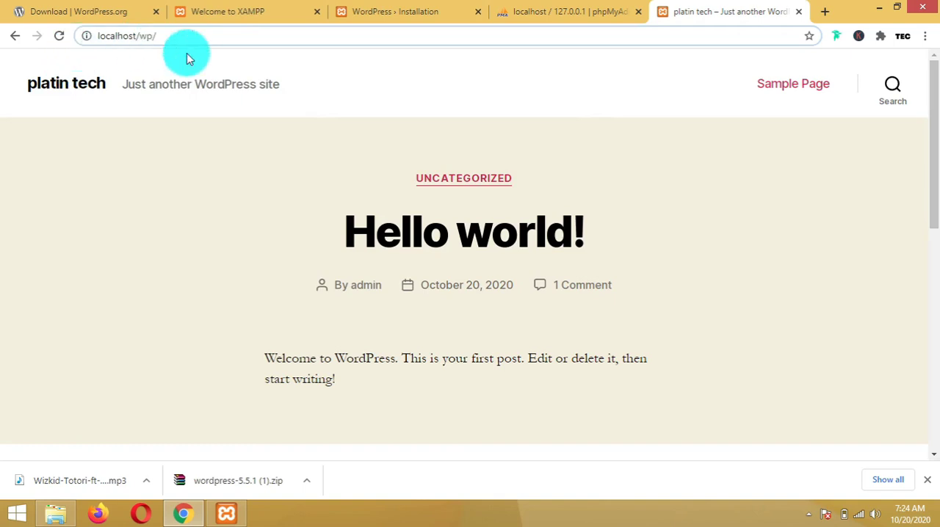
pyautogui.write('wp')
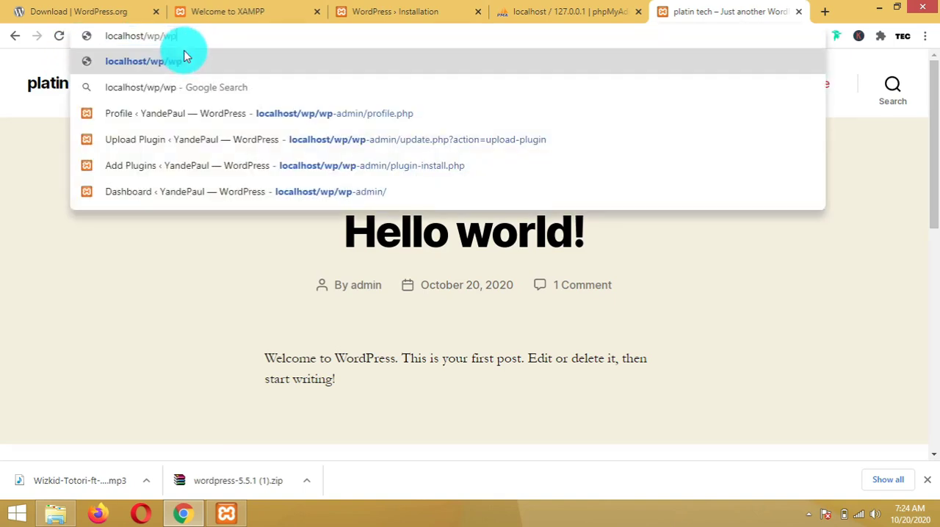
pyautogui.write('_')
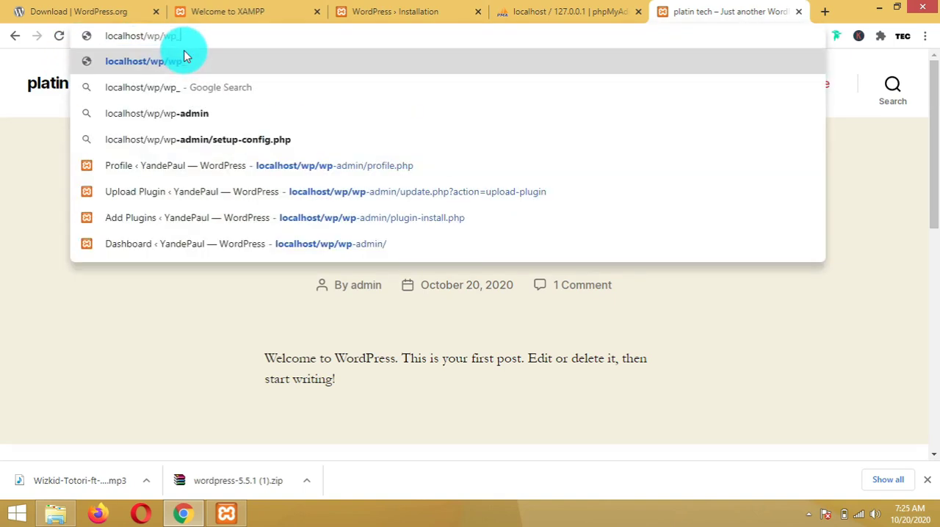
pyautogui.press('BackSpace')
pyautogui.write('-admin')
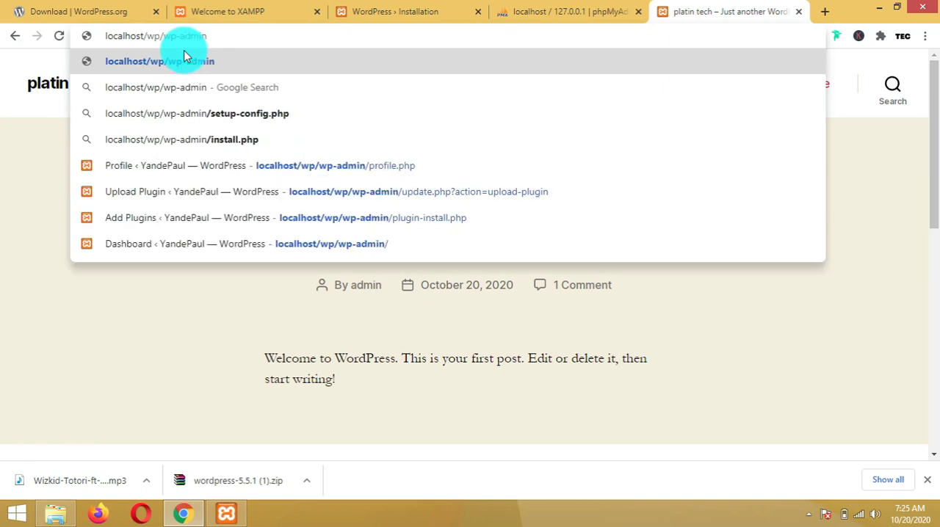
pyautogui.press('Return')
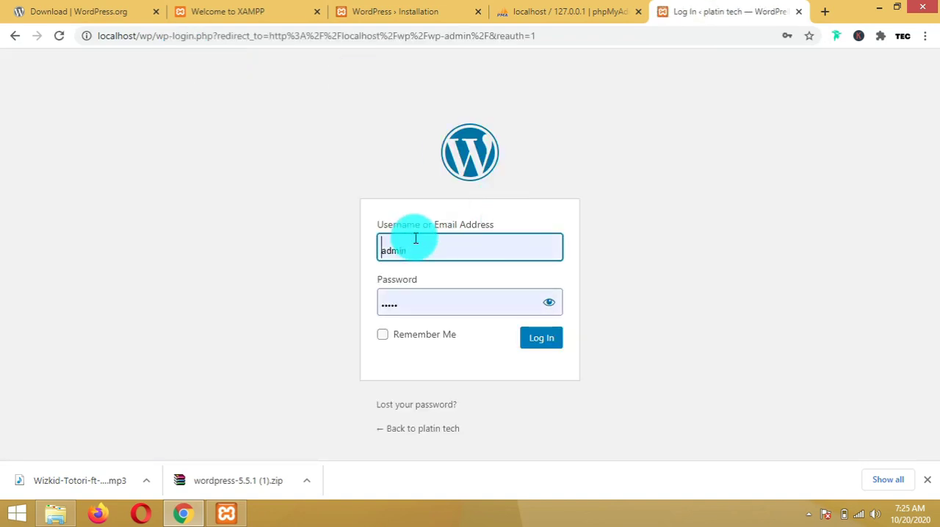
# Replace the prefilled password with the admin password and log in as admin
pyautogui.moveTo(407, 303); pyautogui.dragTo(335, 312)
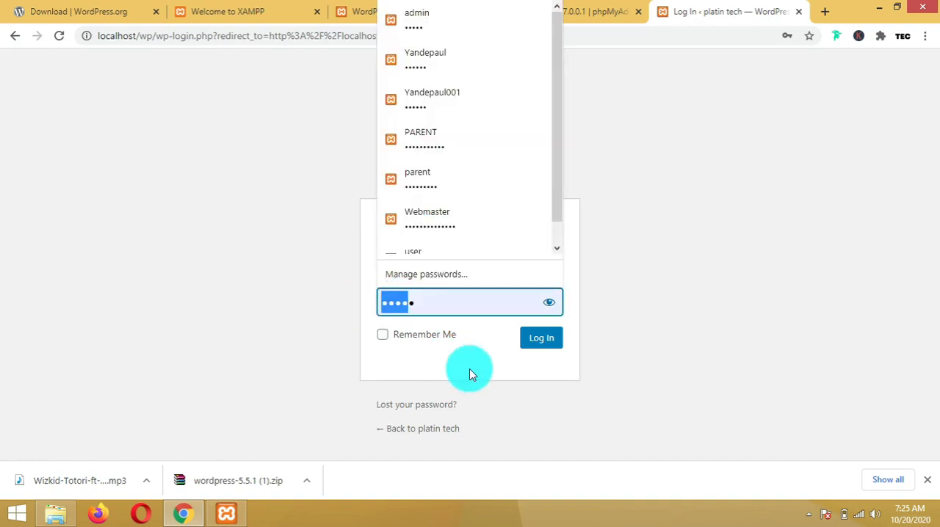
pyautogui.hotkey('ctrl', 'a')
pyautogui.press('BackSpace')
pyautogui.write('•••')
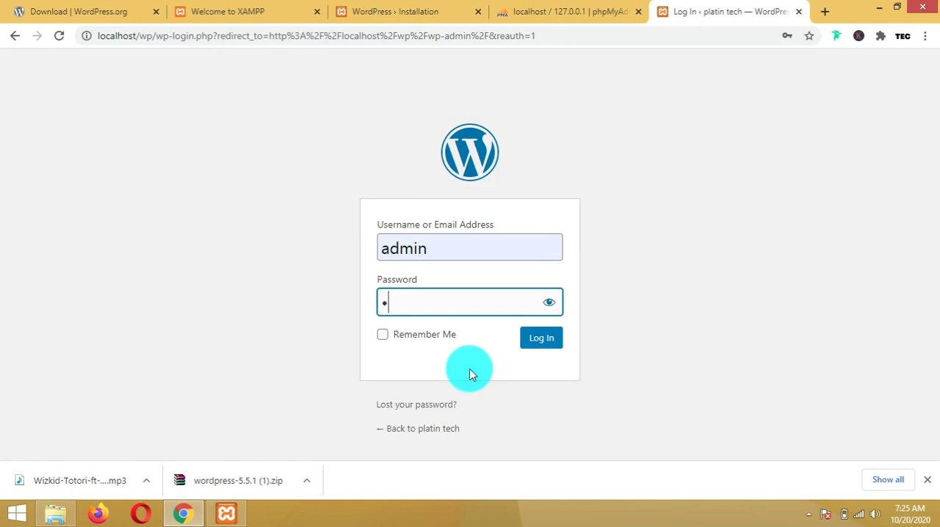
pyautogui.write('•')
pyautogui.click(554, 345)
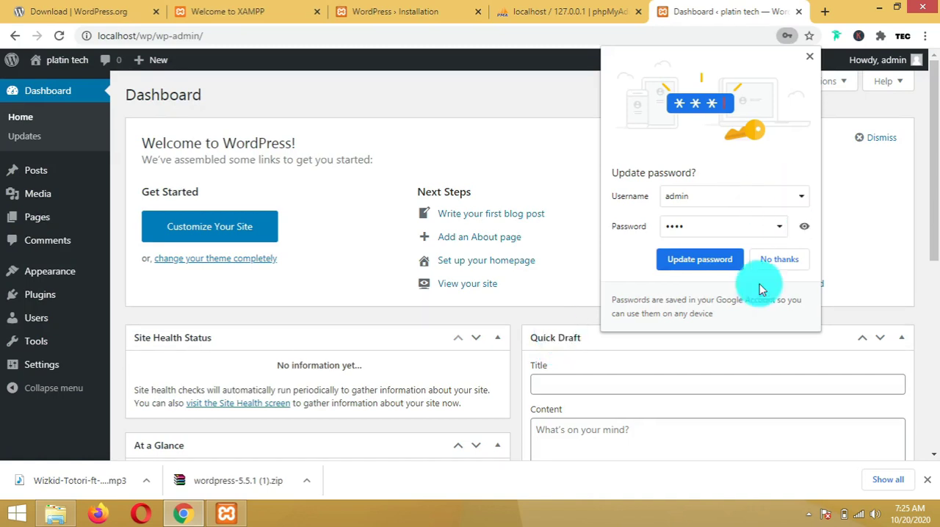
# Decline saving the password in the browser and open the Add New plugins page
pyautogui.click(766, 267)
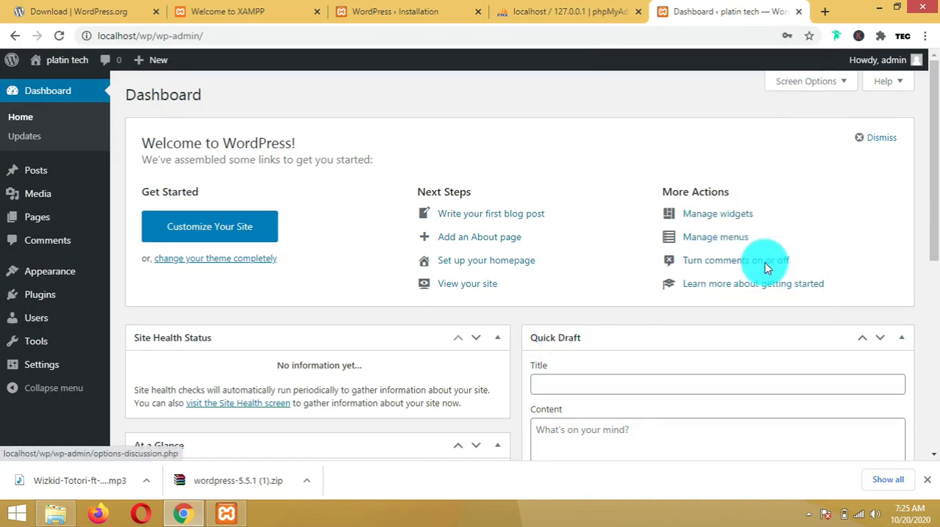
pyautogui.click(43, 295)
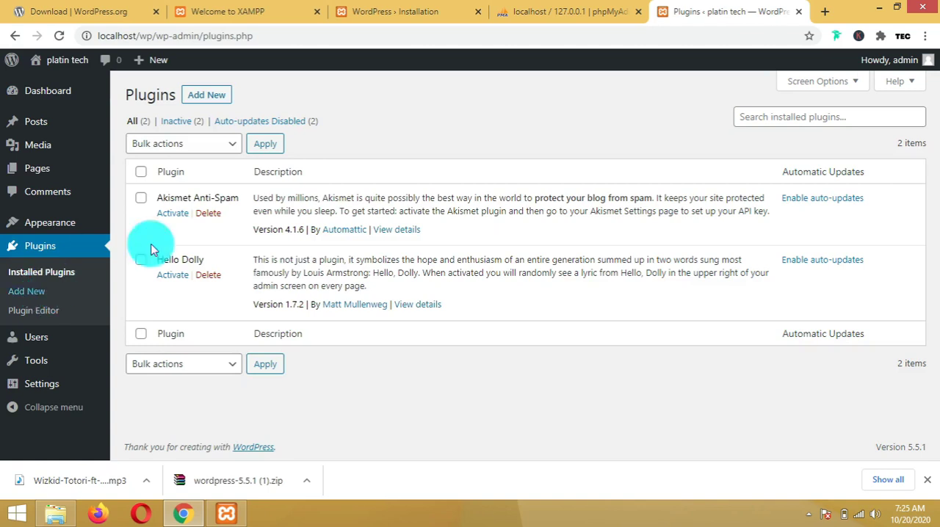
pyautogui.click(212, 103)
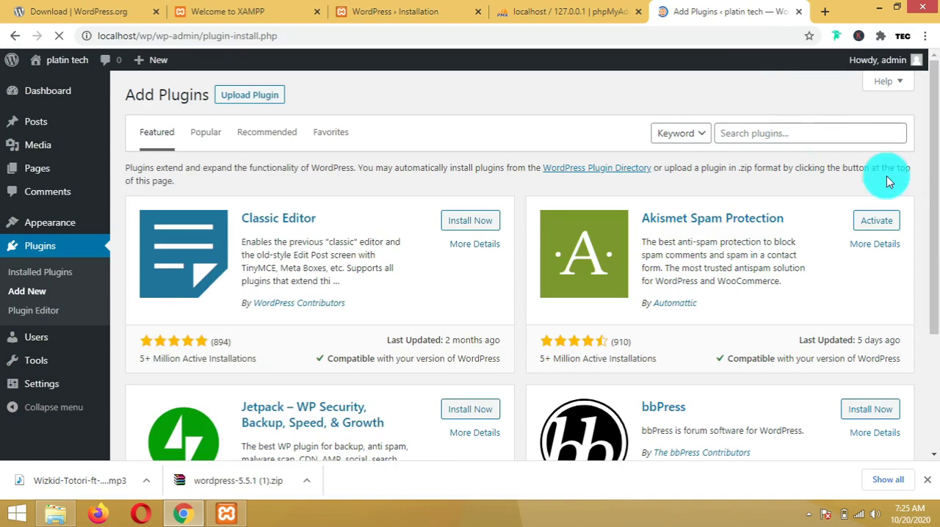
# Open the Upload Plugin form on the Add Plugins page
pyautogui.moveTo(929, 190); pyautogui.dragTo(925, 143)
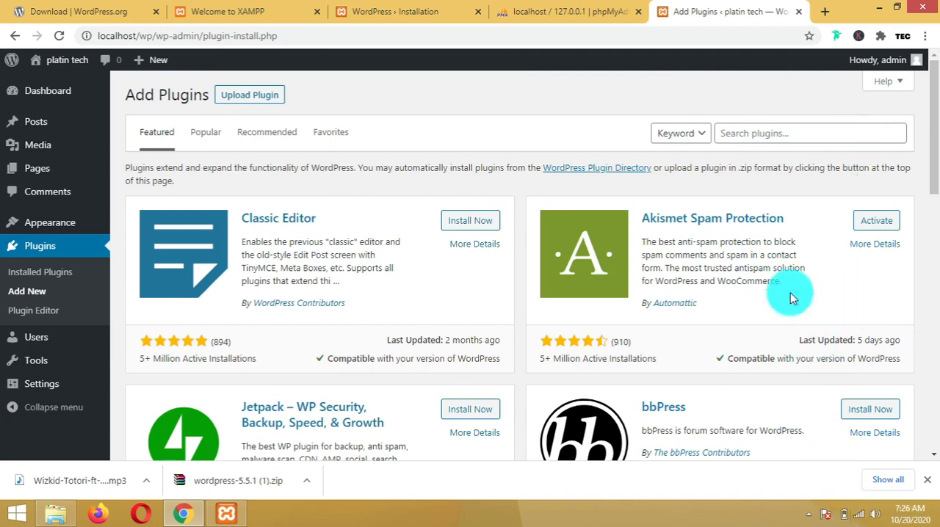
pyautogui.click(750, 132)
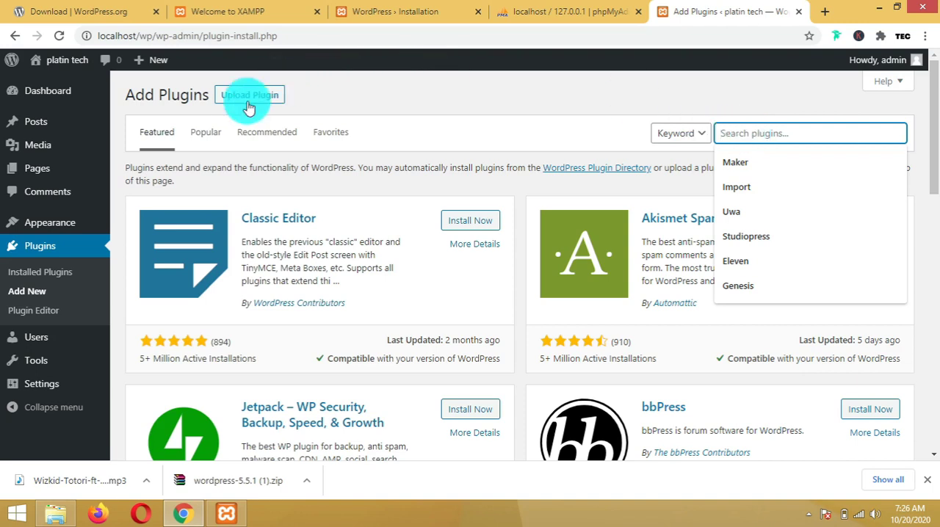
pyautogui.click(64, 11)
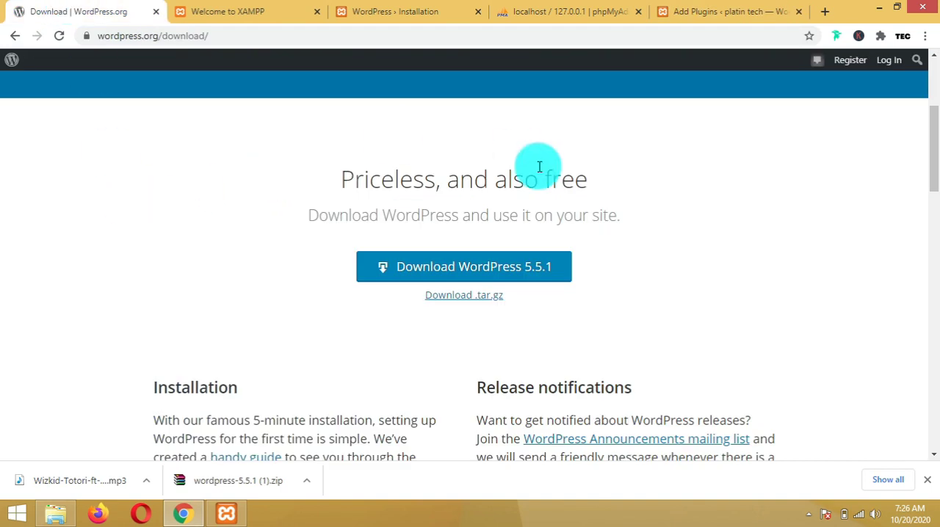
pyautogui.scroll(3, 539, 166)
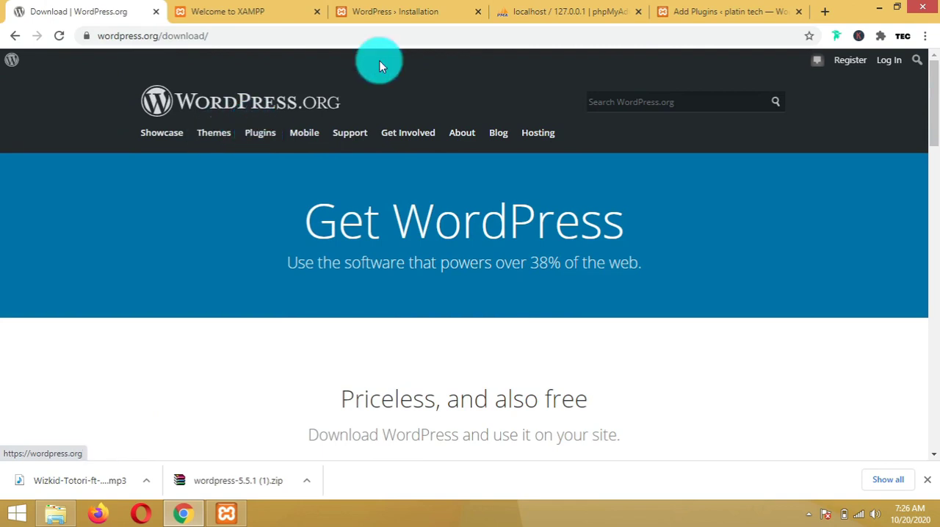
pyautogui.click(727, 9)
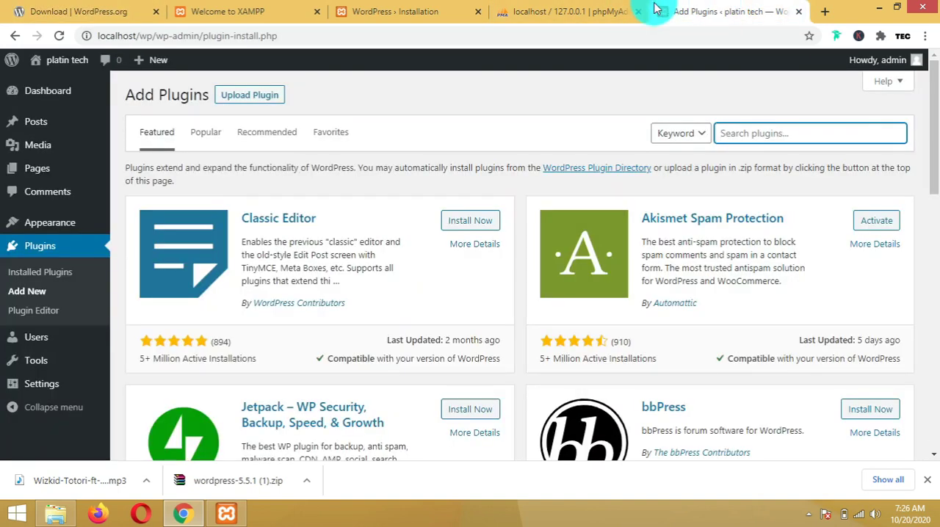
pyautogui.click(250, 96)
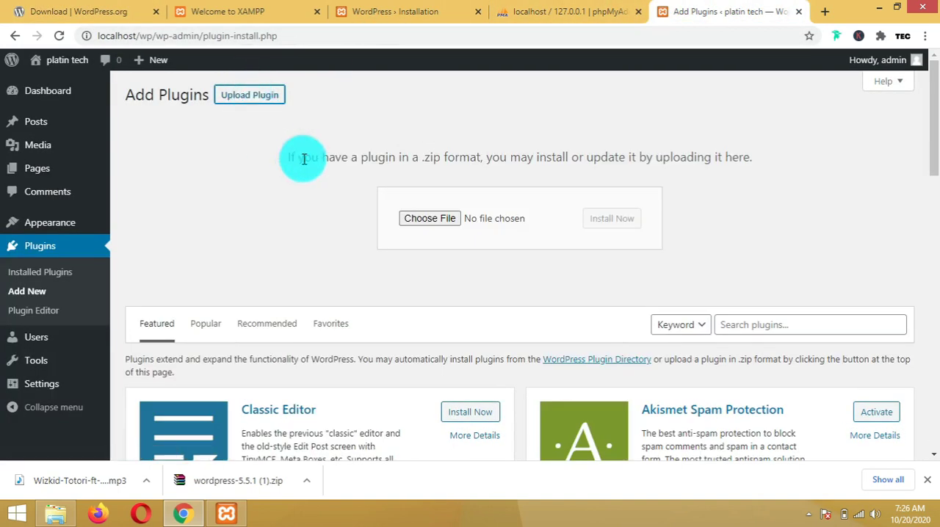